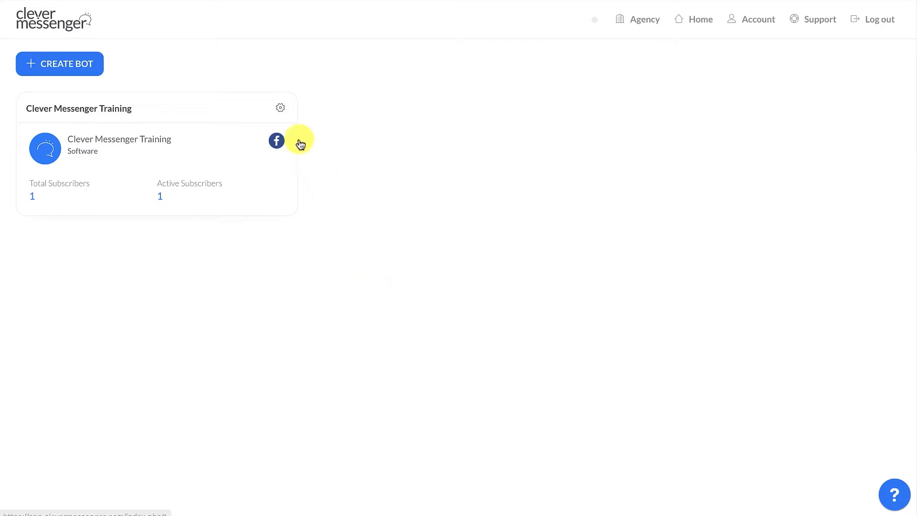
- Open the Flows manager of the Clever Messenger Training bot
click(281, 109)
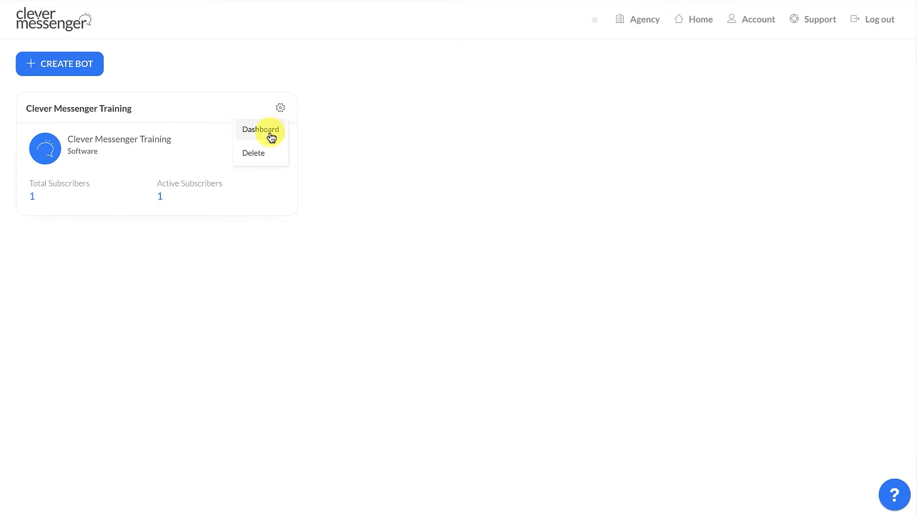
click(268, 134)
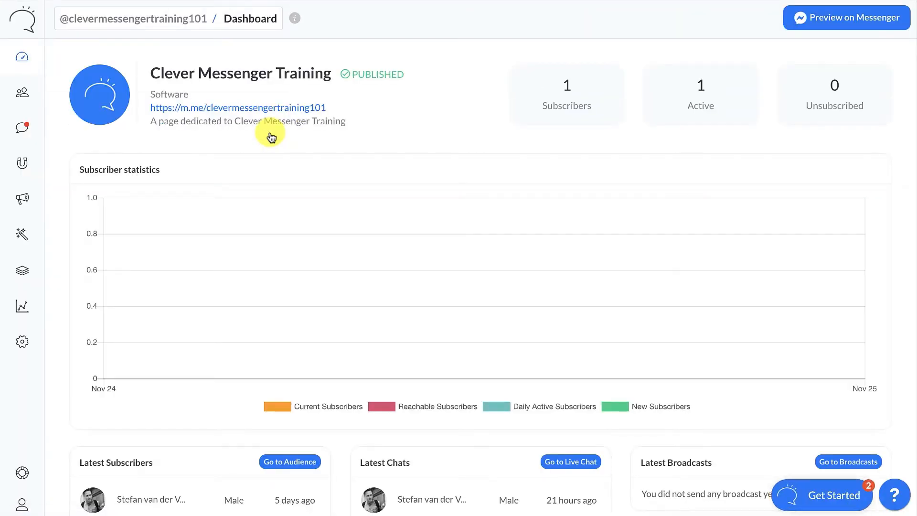
click(28, 235)
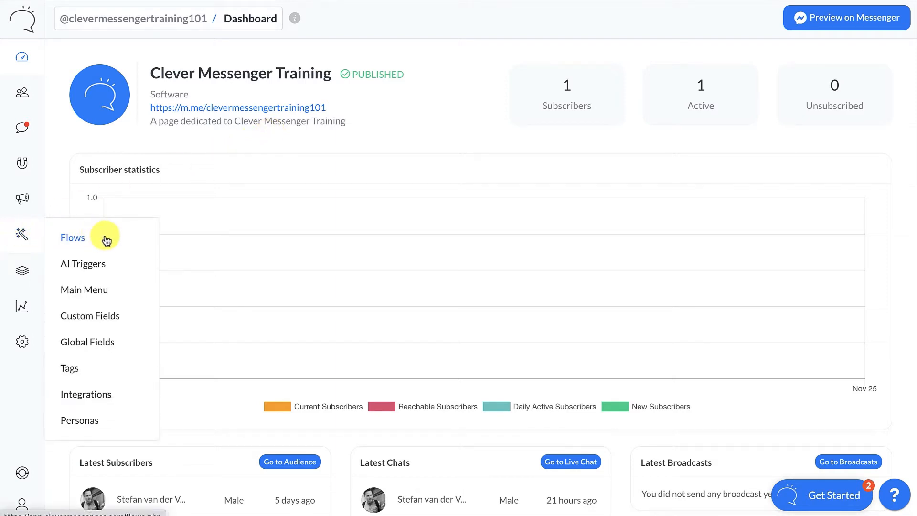
click(104, 238)
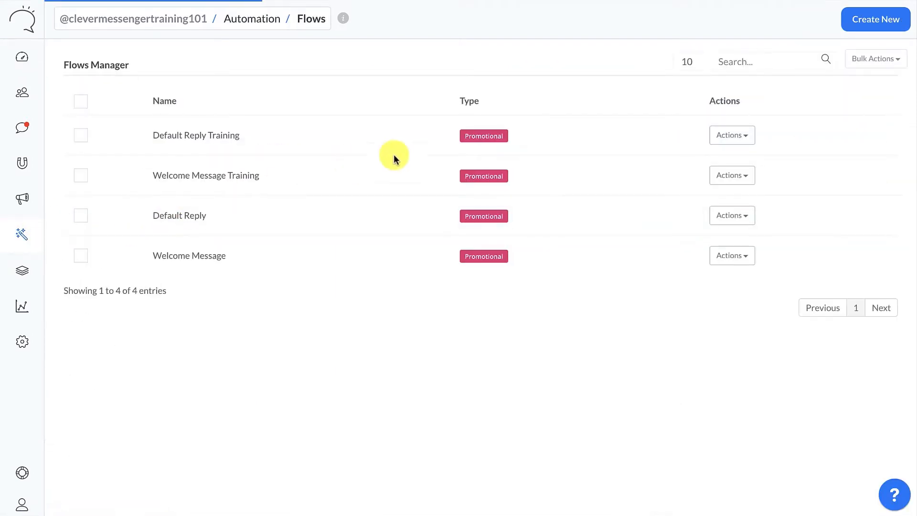
- Create a flow named "Ask For Email Address" with the Promotional type and build it from scratch
click(875, 22)
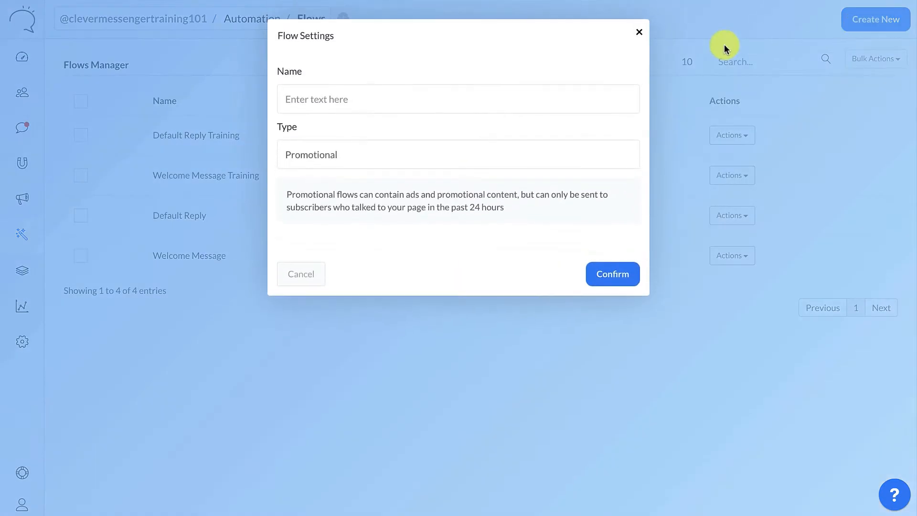
click(340, 102)
text(Ask For Email Address)
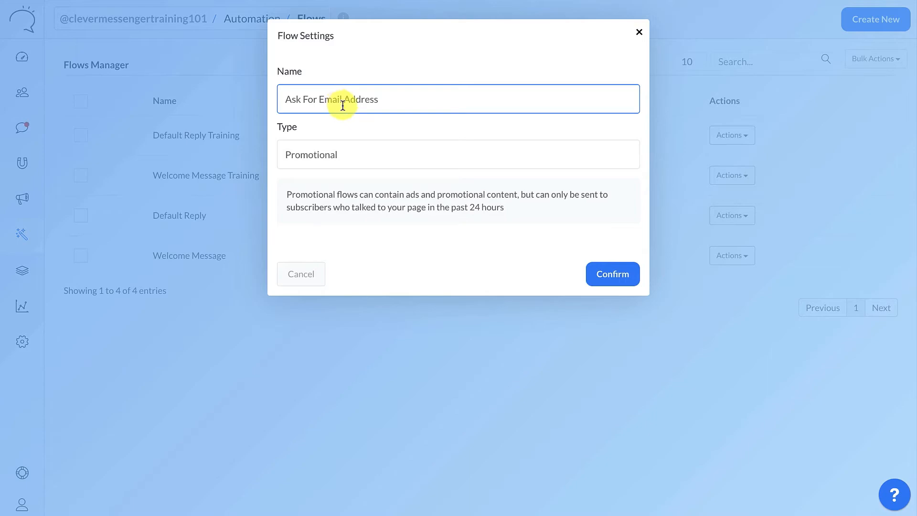
click(614, 279)
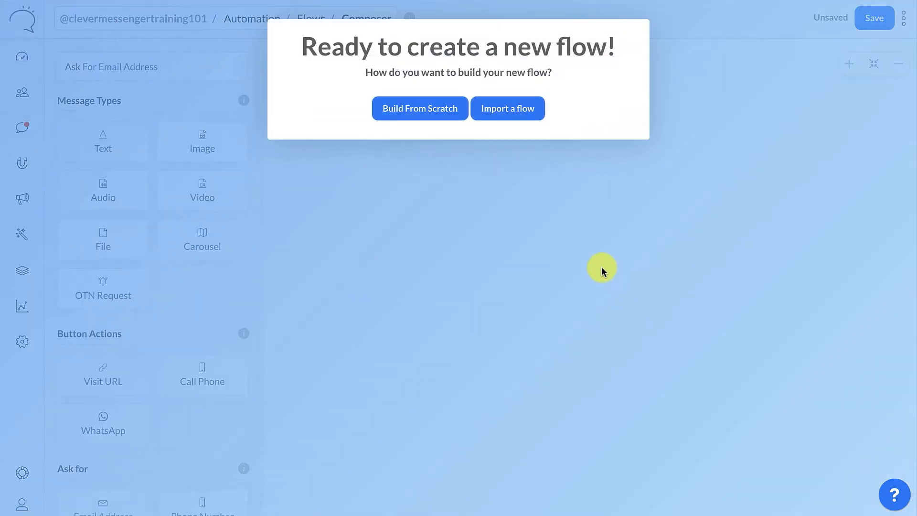
click(410, 110)
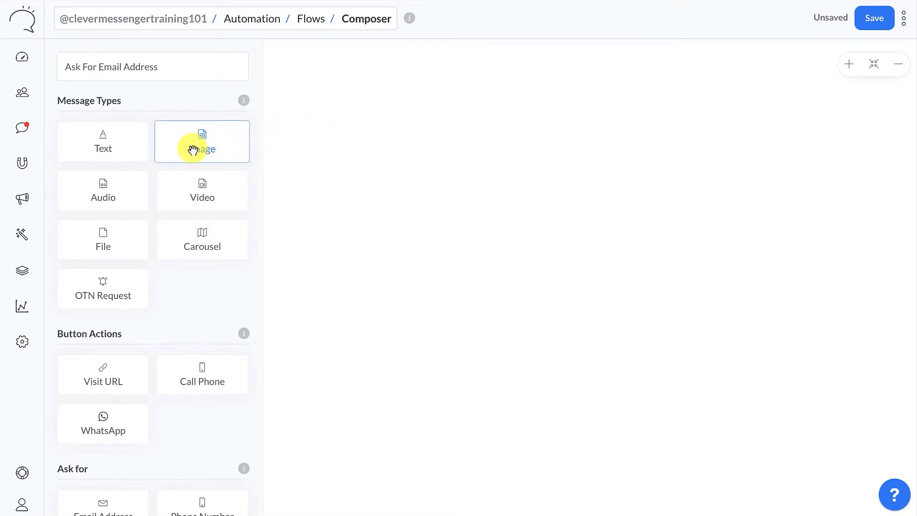
- Add an image card to the empty flow and upload cm-stats-guide (training).png as its image
drag(192, 150, 381, 118)
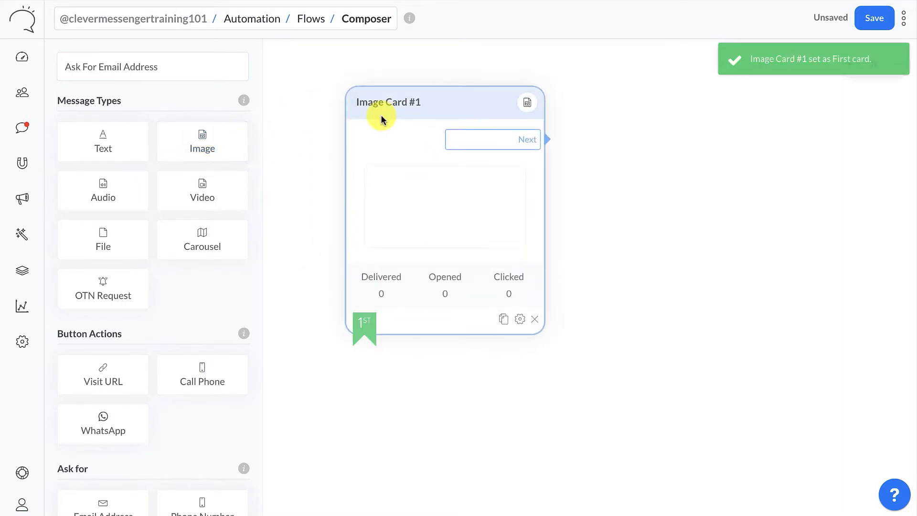
click(520, 319)
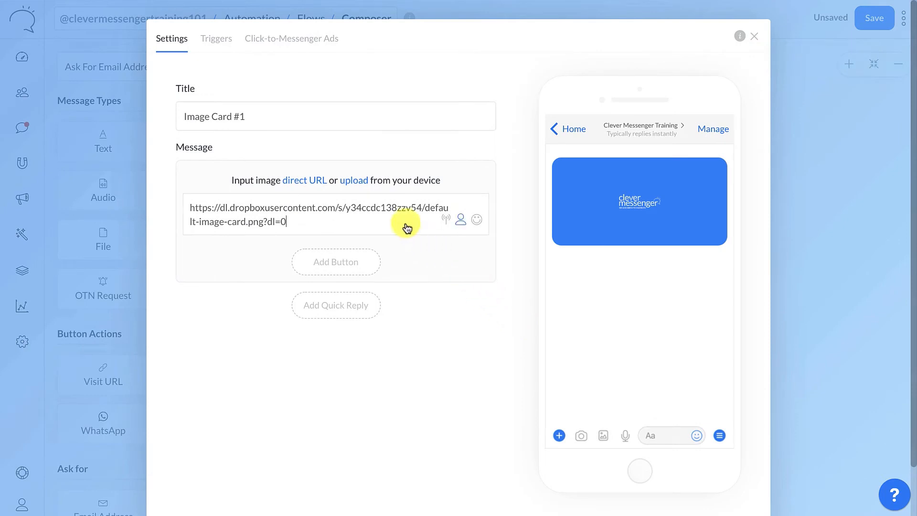
click(355, 180)
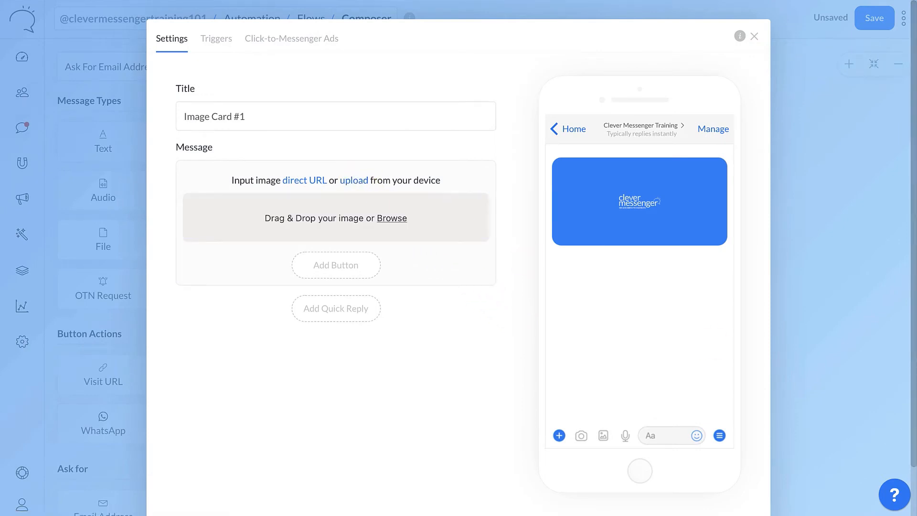
drag(490, 171, 378, 216)
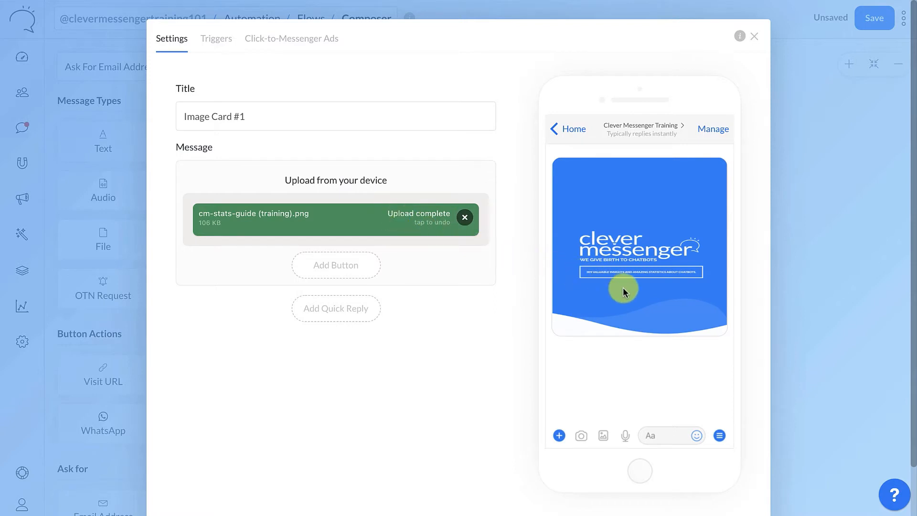
scroll(623, 287, down, 1)
scroll(623, 287, up, 1)
scroll(575, 211, down, 2)
click(741, 471)
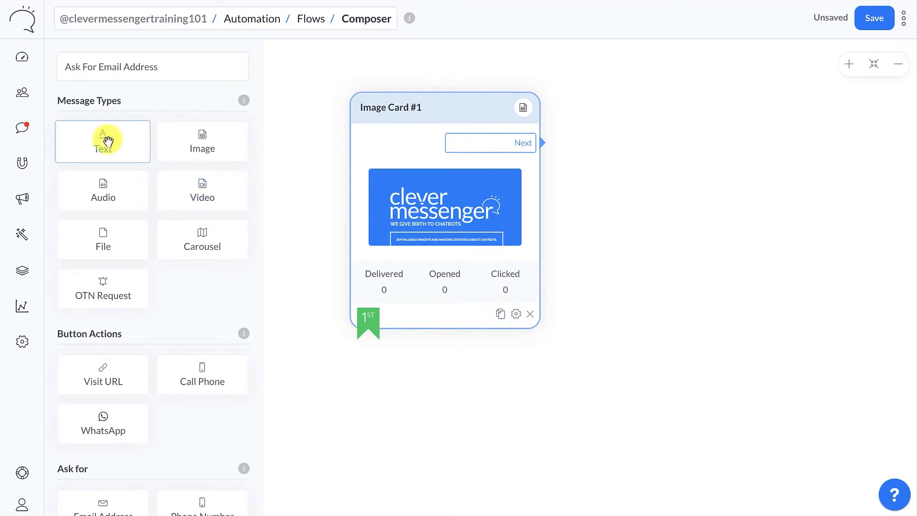
- Add a text card to the right of the image card and open its settings
drag(108, 141, 655, 117)
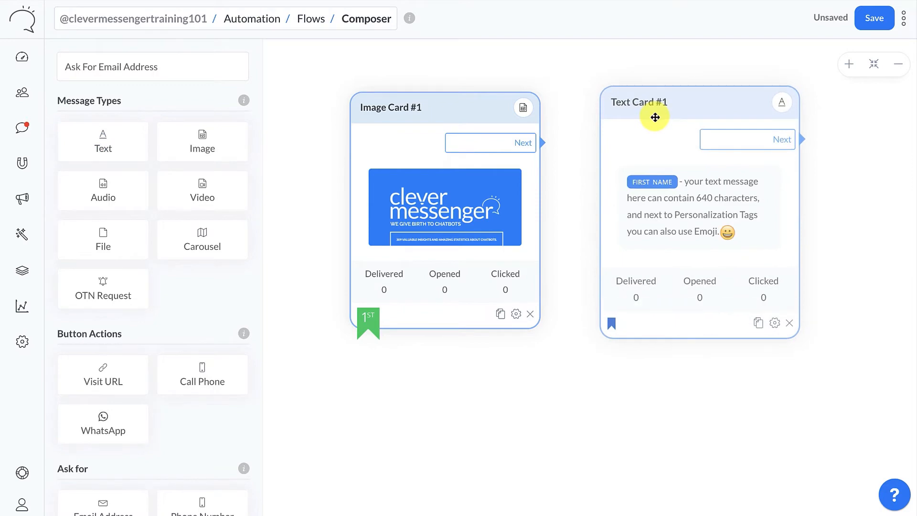
click(874, 63)
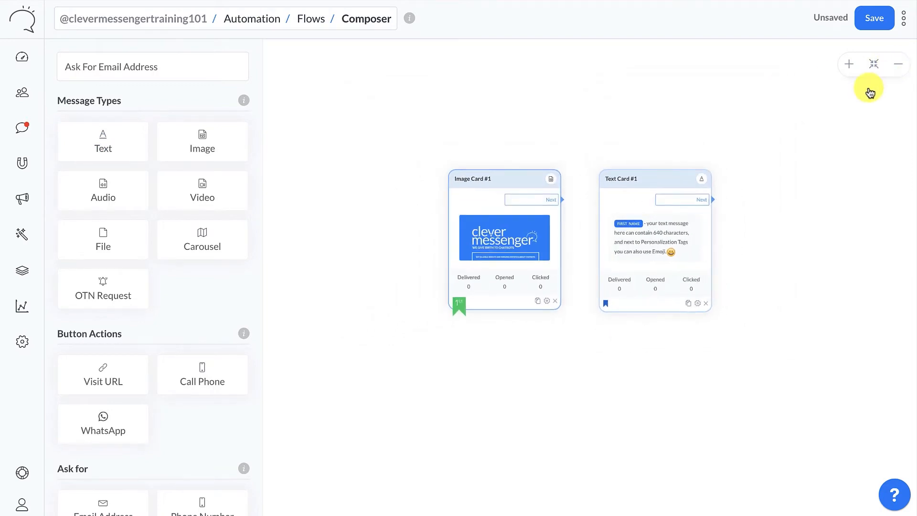
click(658, 241)
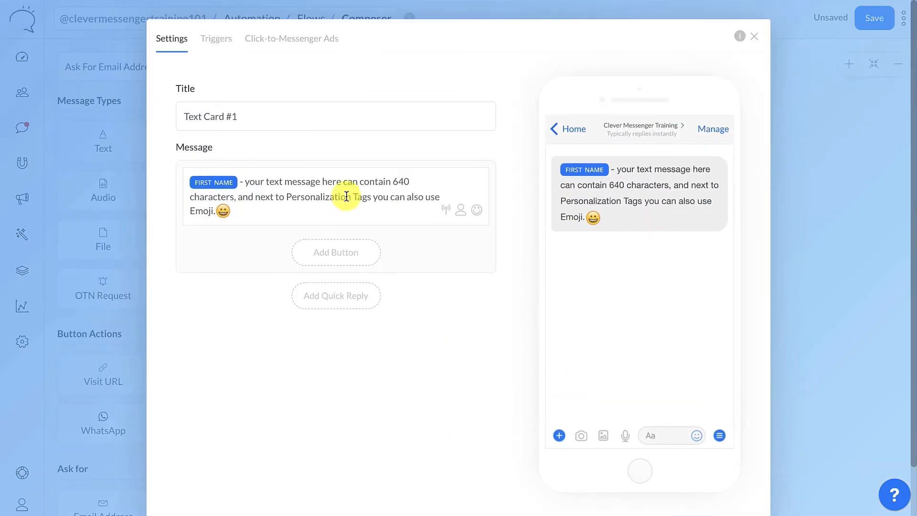
- Replace the message text after the First Name tag with "- I'd like to send this report, including 309 valuable stats and insights to you."
drag(242, 182, 236, 204)
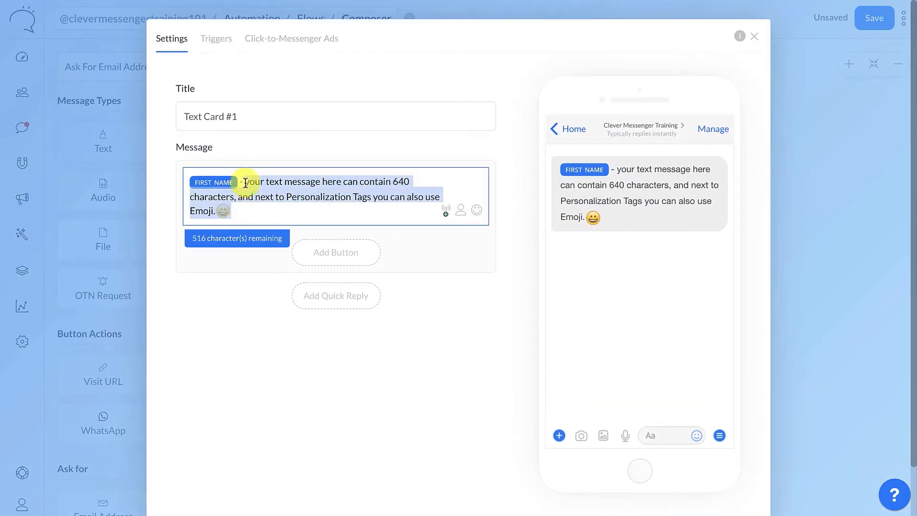
text(- I'd li)
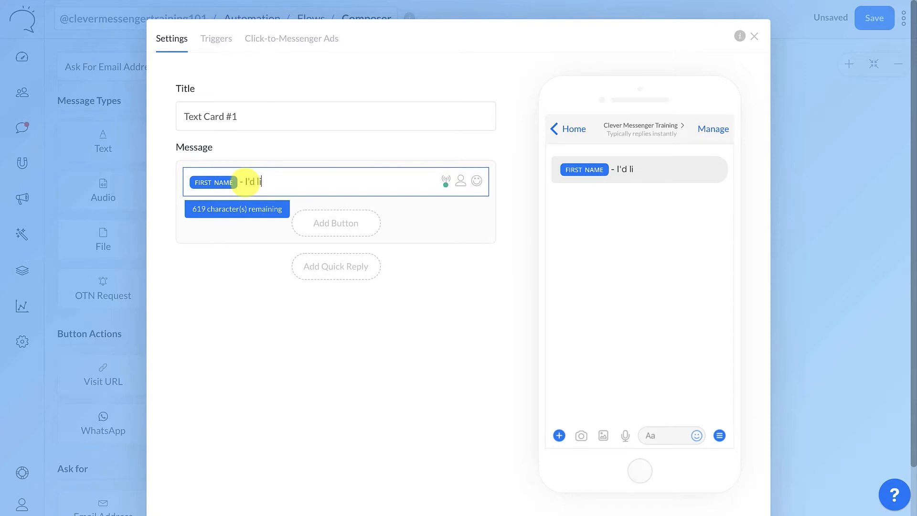
text(ke to send this )
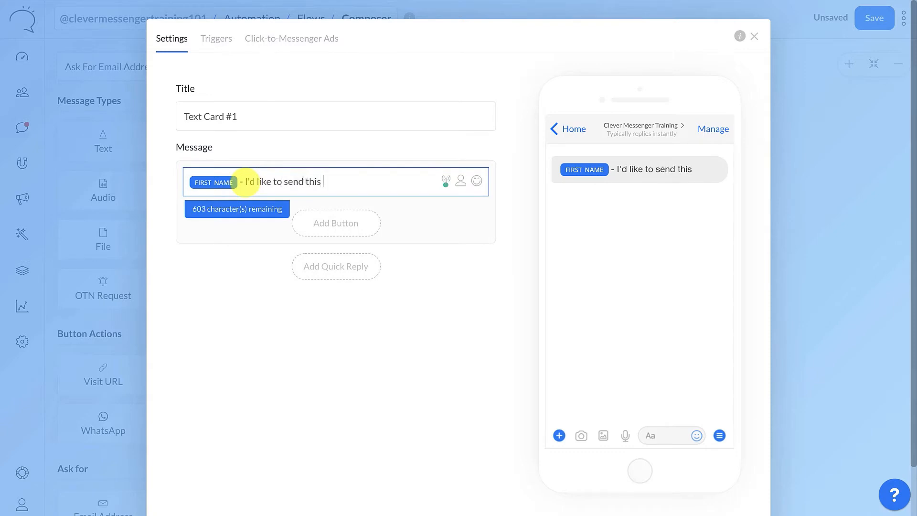
text(report, includ)
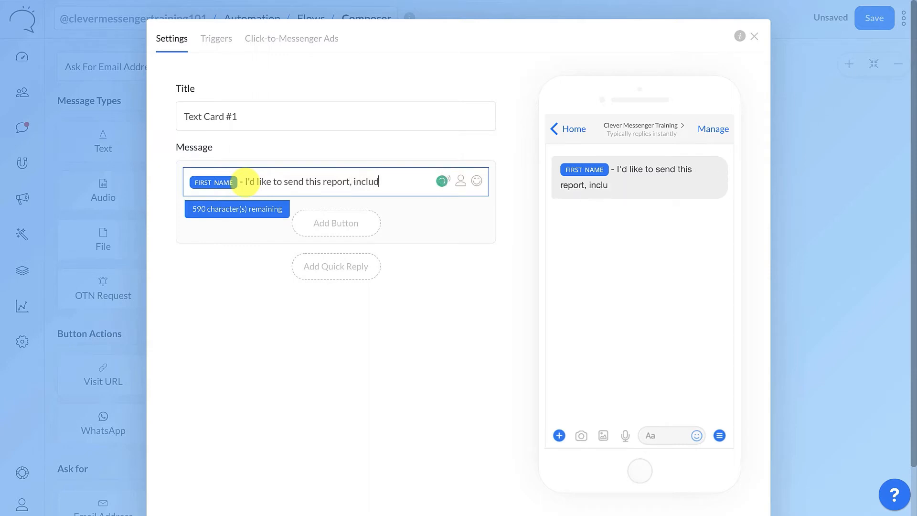
text(ing 309 valuable)
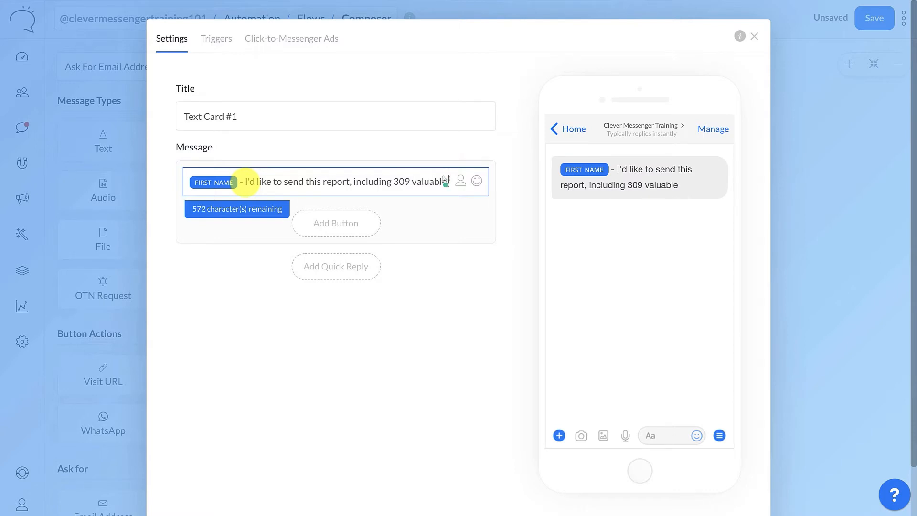
text( stats an)
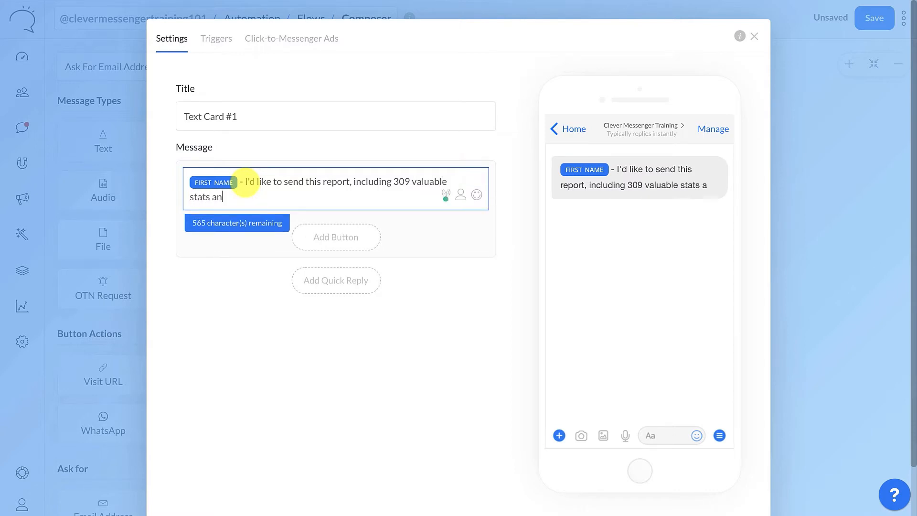
text(d insights to you)
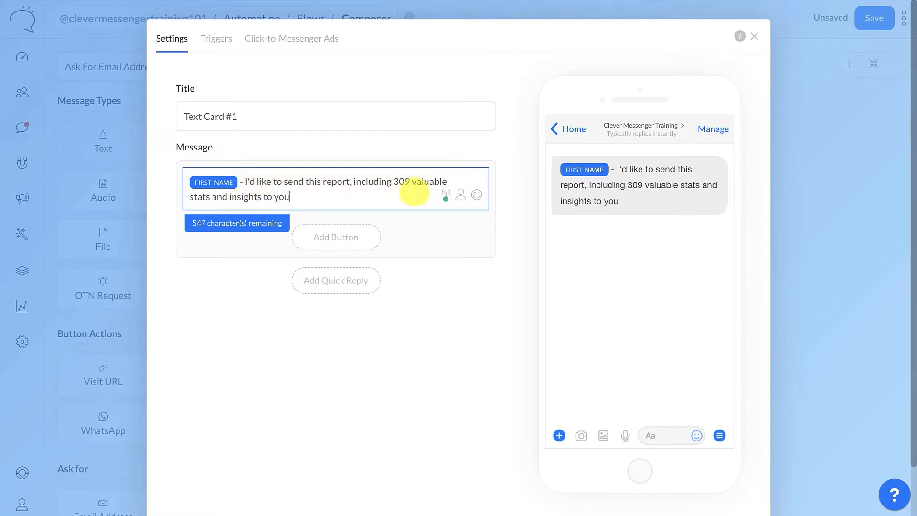
text(.)
- Add a grinning smiley emoji at the end of the message and save the text card
click(477, 195)
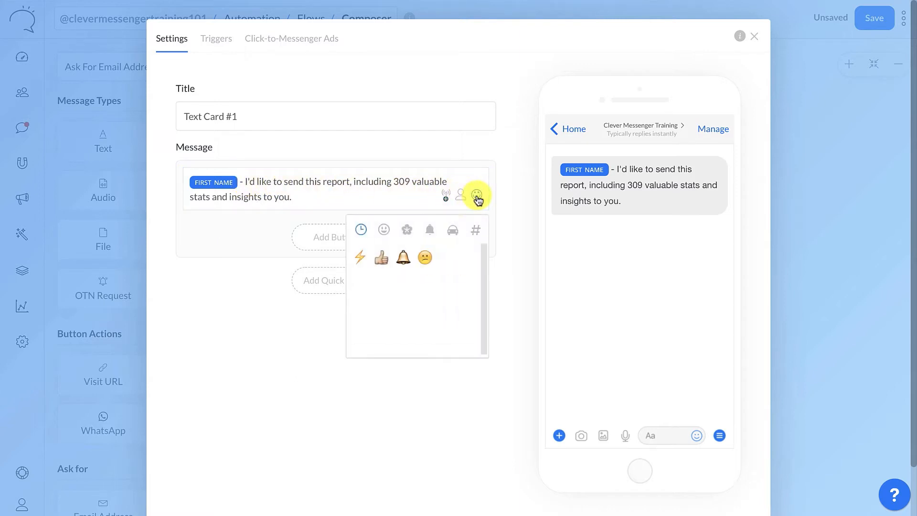
click(385, 230)
click(363, 261)
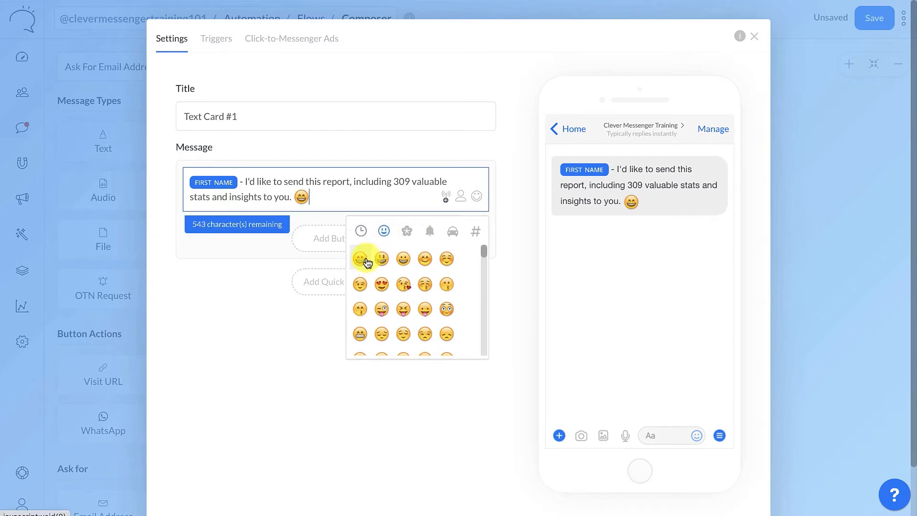
click(258, 311)
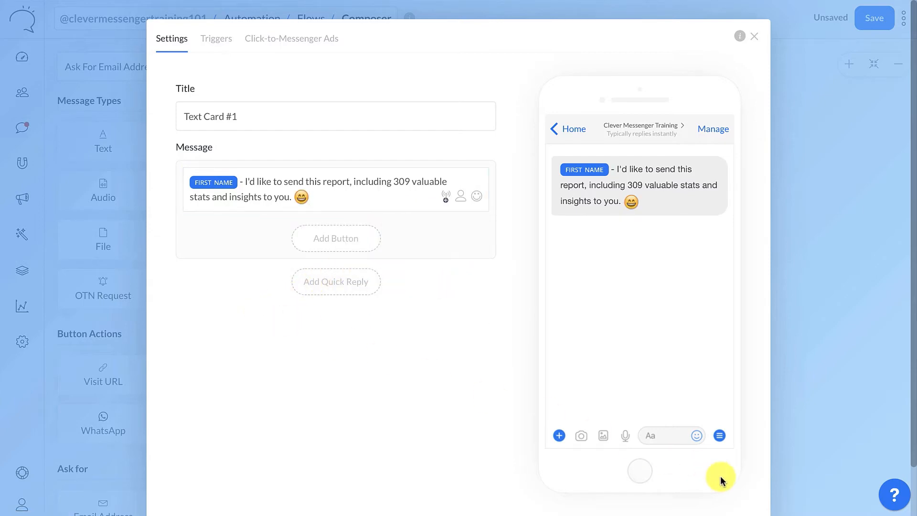
scroll(720, 479, down, 3)
click(740, 483)
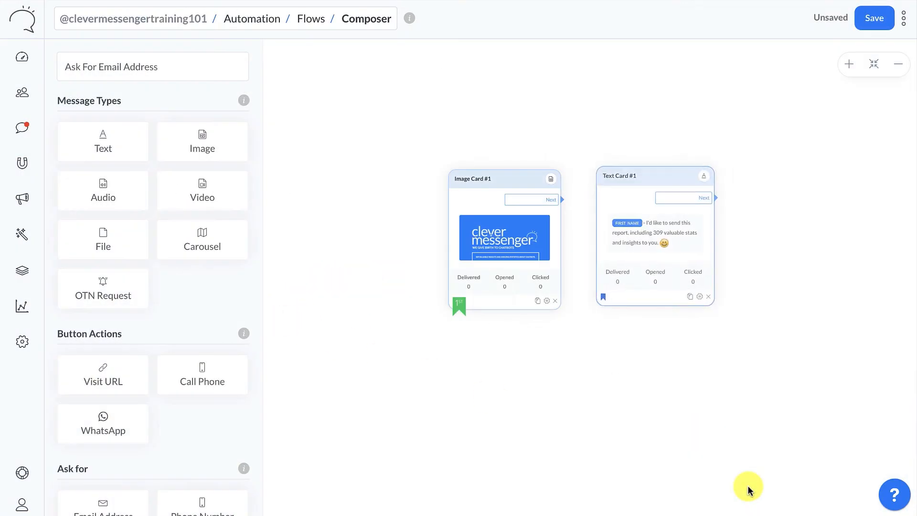
- Connect the image card's Next output to the text card with immediate sending, and arrange the text card below the image card
drag(562, 199, 615, 200)
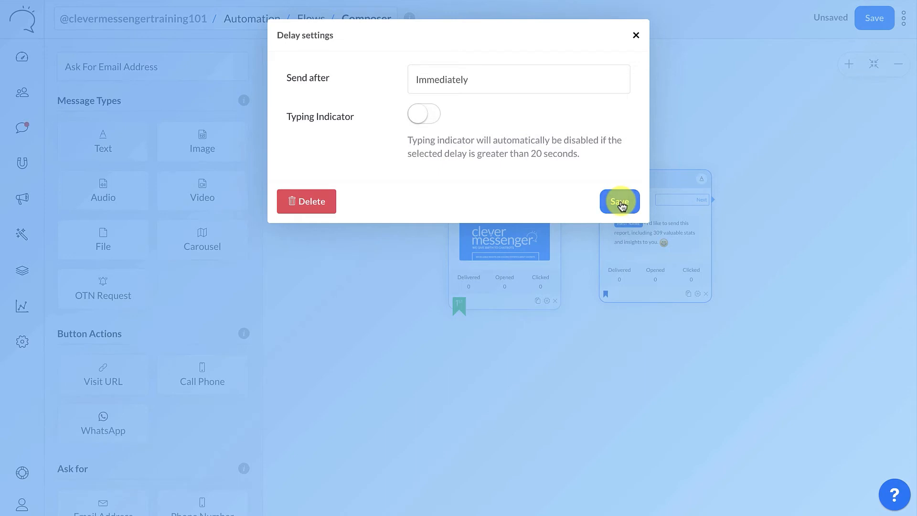
click(620, 202)
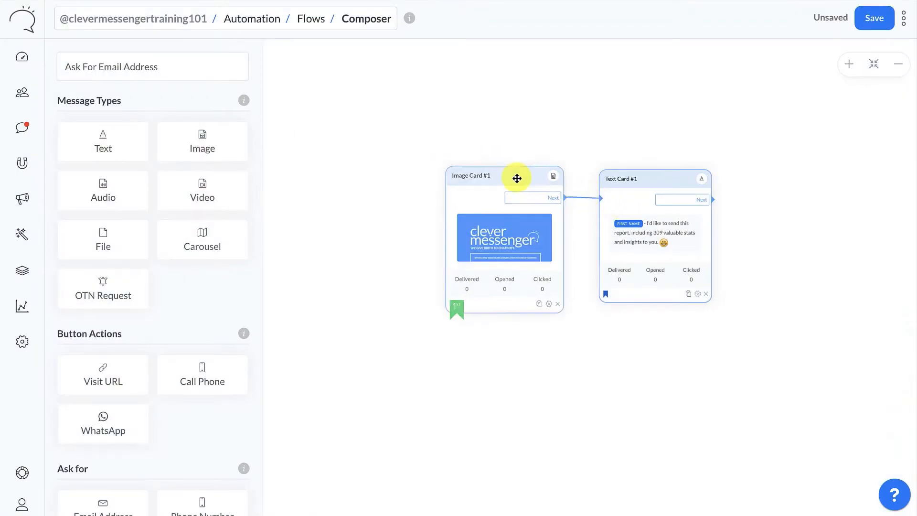
drag(516, 178, 409, 118)
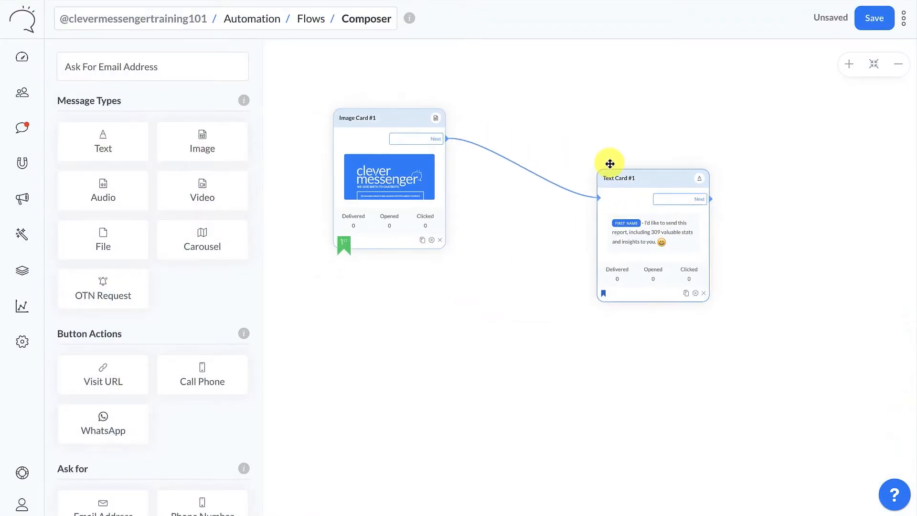
drag(608, 164, 387, 289)
- Add an Ask for Email Address card to the right of the image and text cards
scroll(177, 262, down, 3)
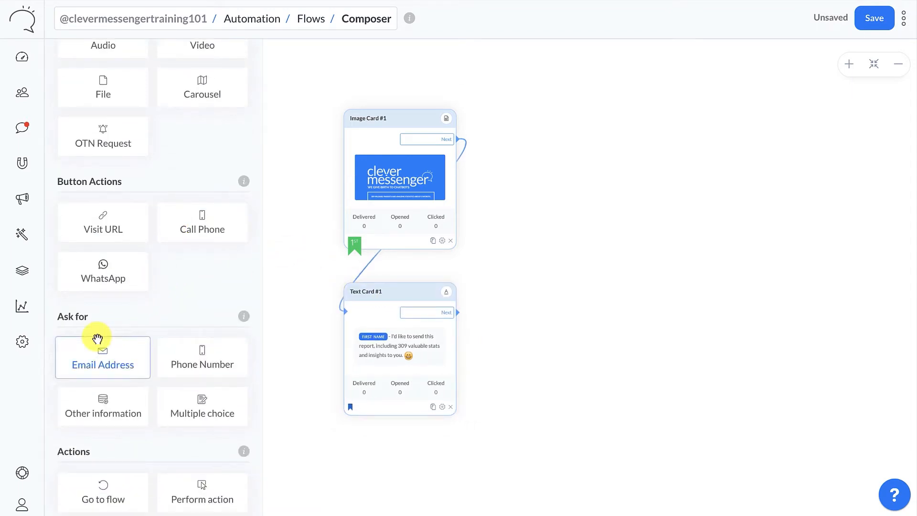
scroll(97, 341, down, 1)
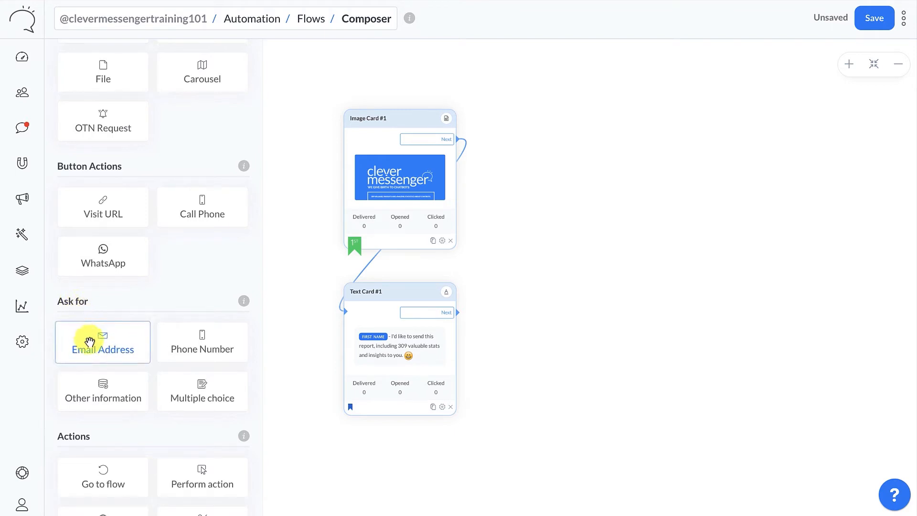
drag(86, 343, 580, 172)
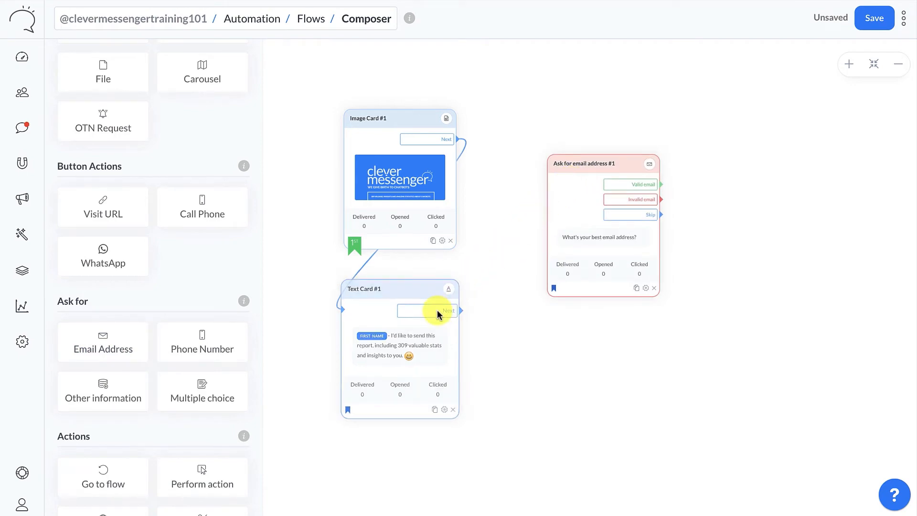
- Connect the text card's Next output to the email address card with a 3-second delay and typing indicator, and nudge the email card slightly lower
drag(438, 315, 560, 196)
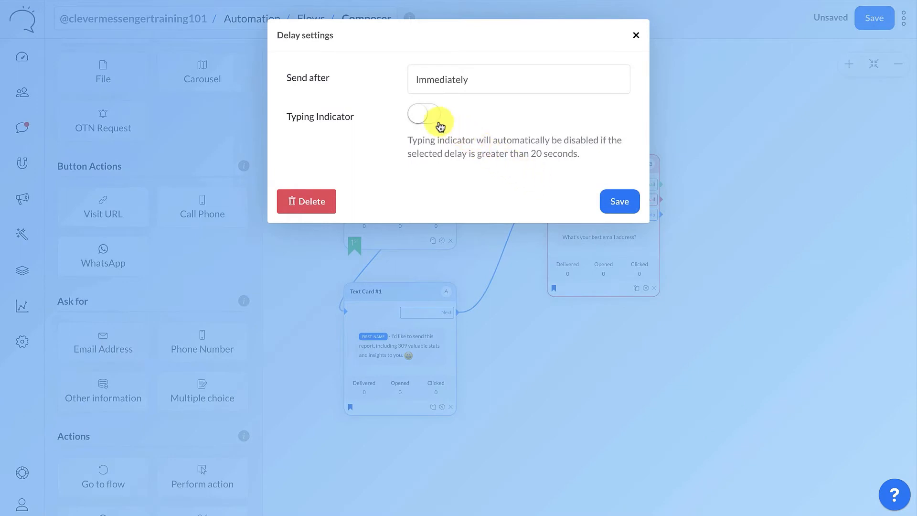
click(424, 118)
click(443, 81)
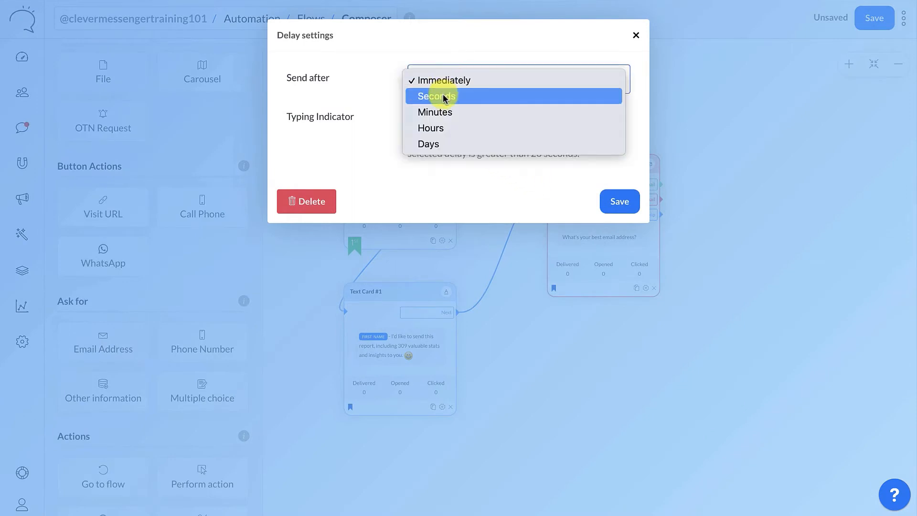
click(443, 94)
click(430, 118)
text(3)
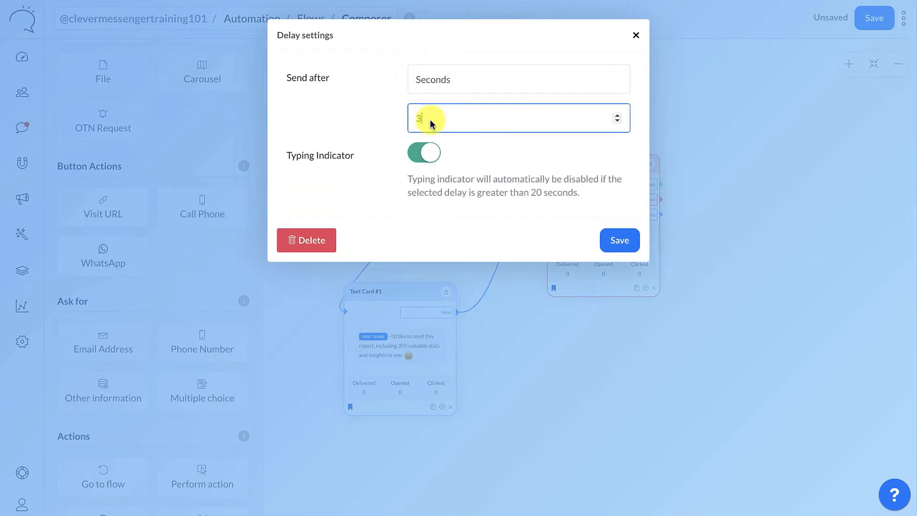
click(624, 245)
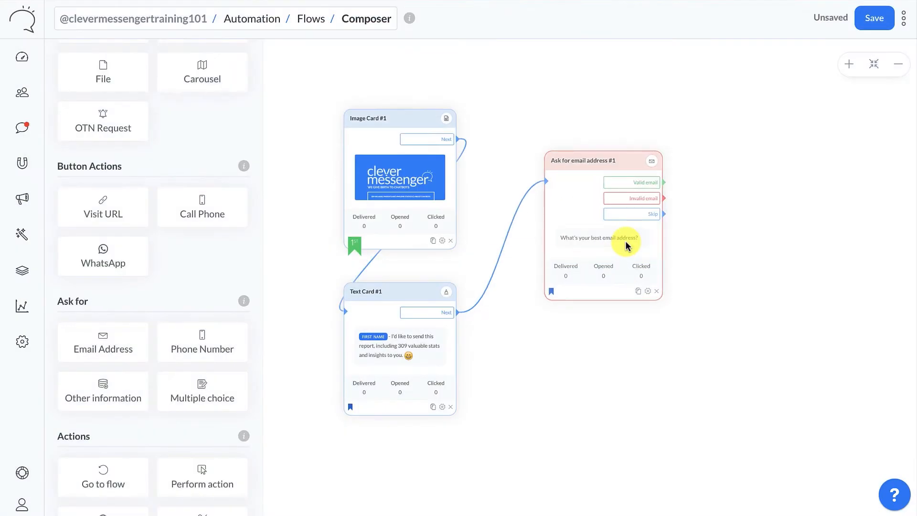
drag(578, 159, 575, 167)
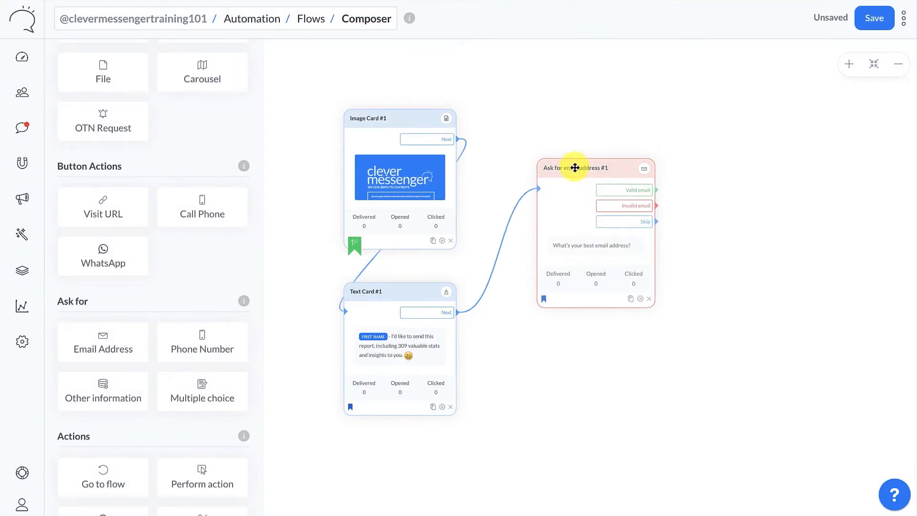
drag(690, 184, 672, 204)
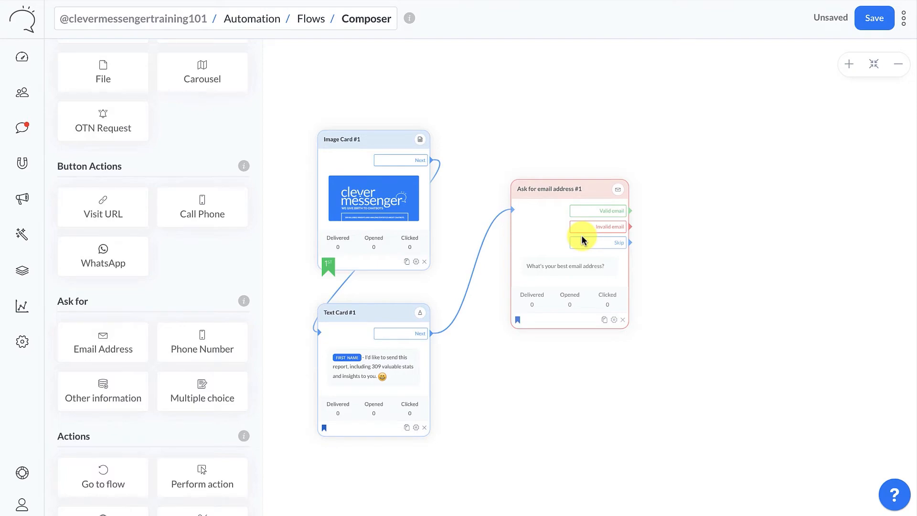
- Open the Ask for email address card's settings and save the answer to the custom field "email"
click(546, 232)
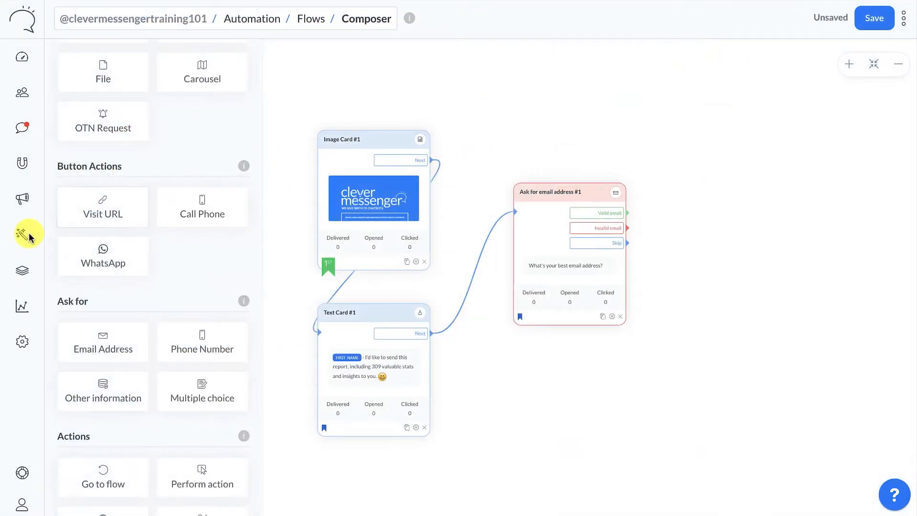
mouse_move(29, 237)
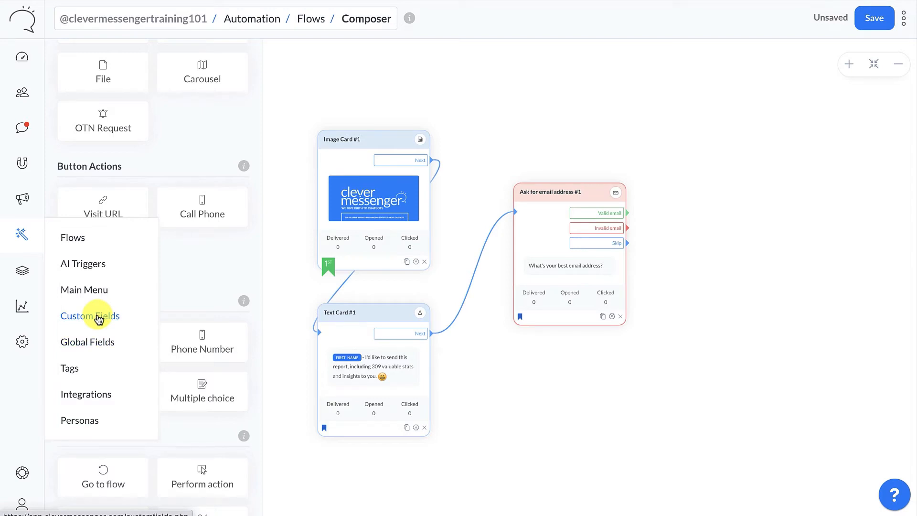
click(539, 244)
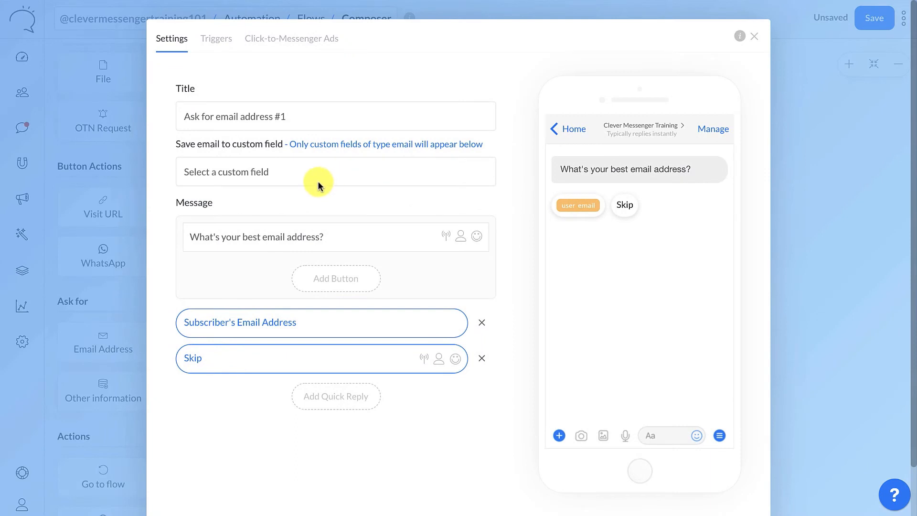
click(331, 178)
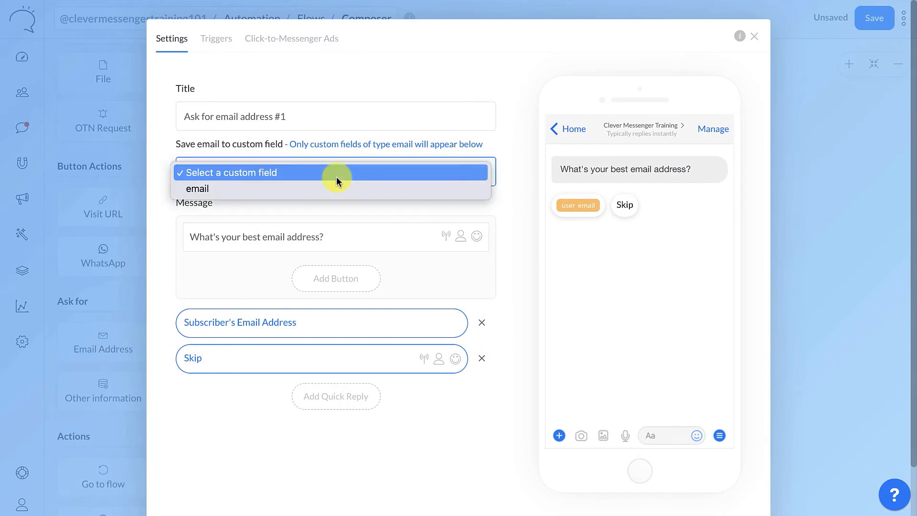
click(313, 188)
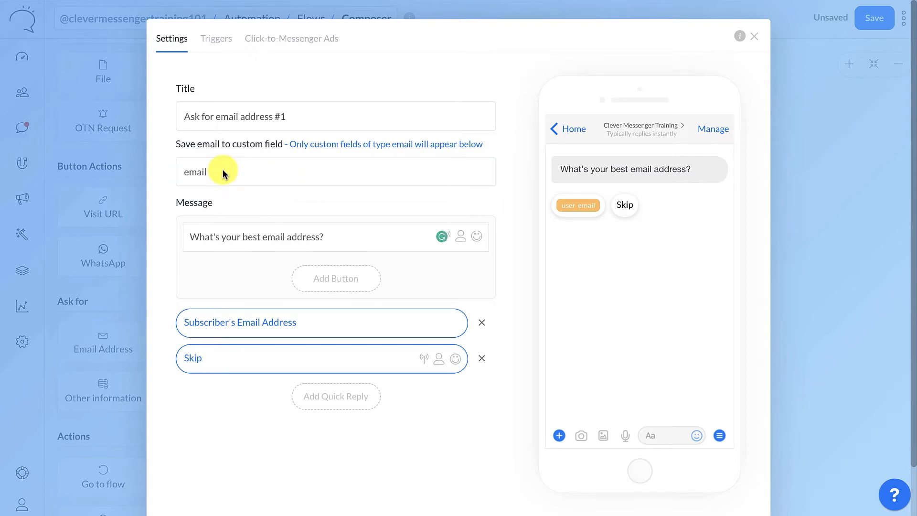
- Reword the opening line of the card's message to "So, what's your best email address?"
click(268, 220)
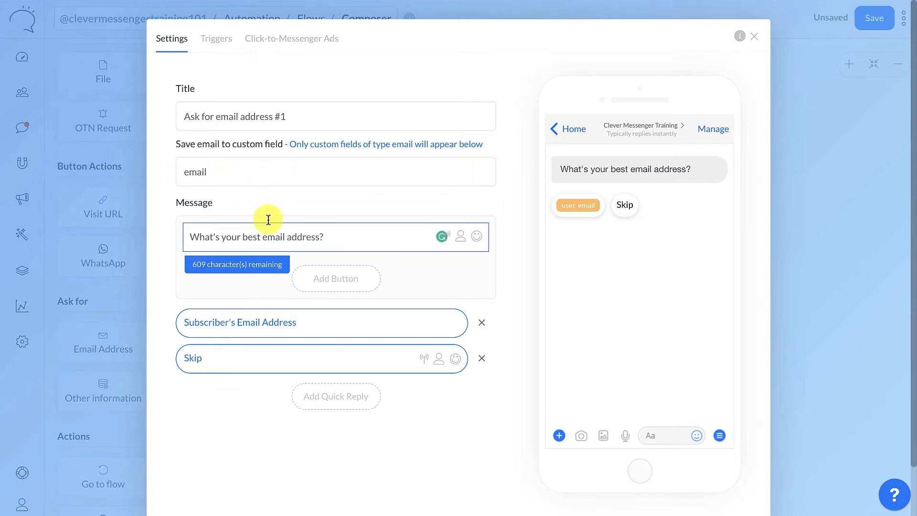
click(186, 236)
text(So,)
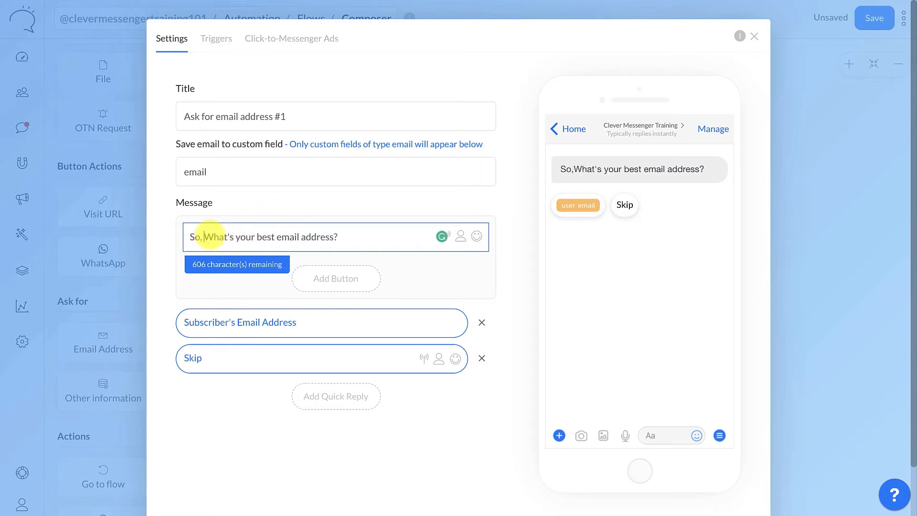
key(Delete)
text(w)
- Add a second message paragraph: "Click on the button with your email address to continue, or type the email address you'd like to receive your FREE PDF below"
click(380, 235)
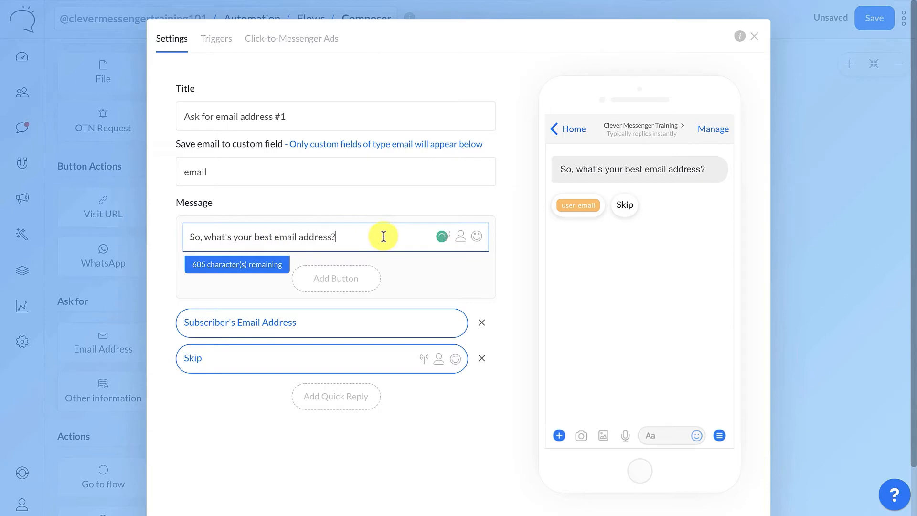
key(Return)
key(Return)
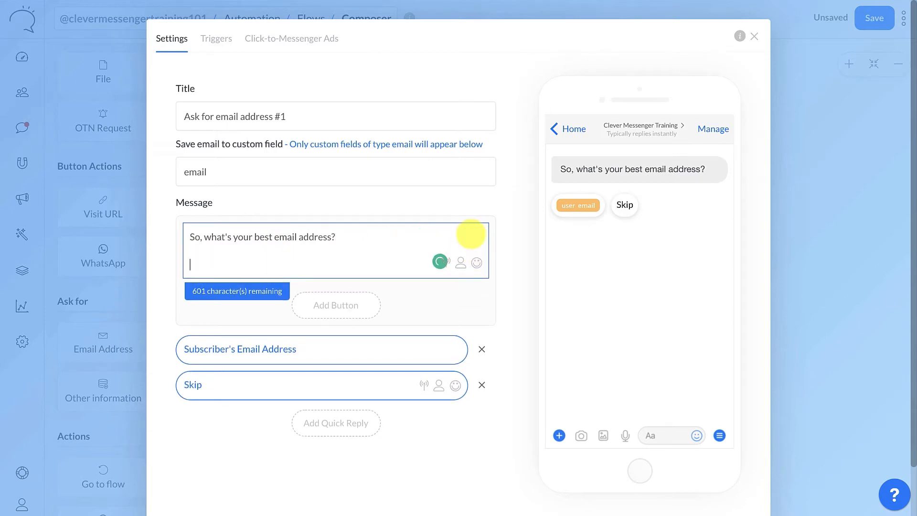
text(Click)
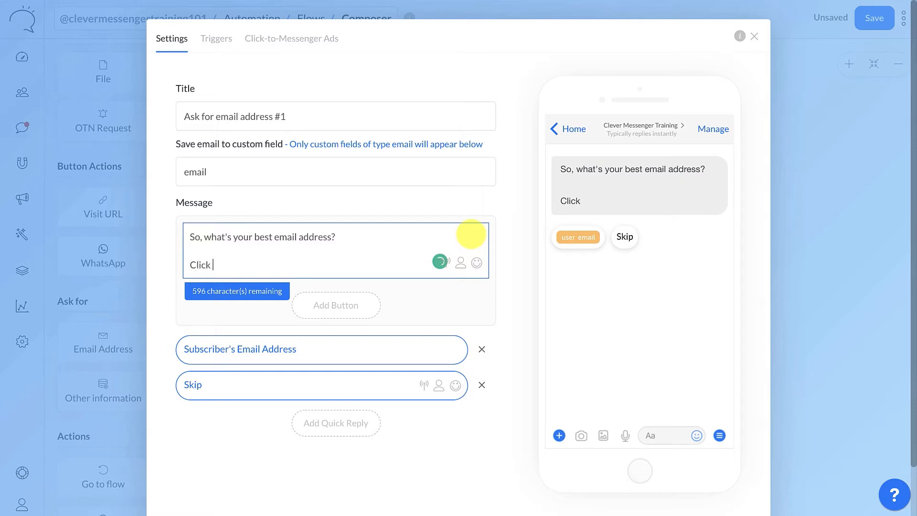
text( on the button with your)
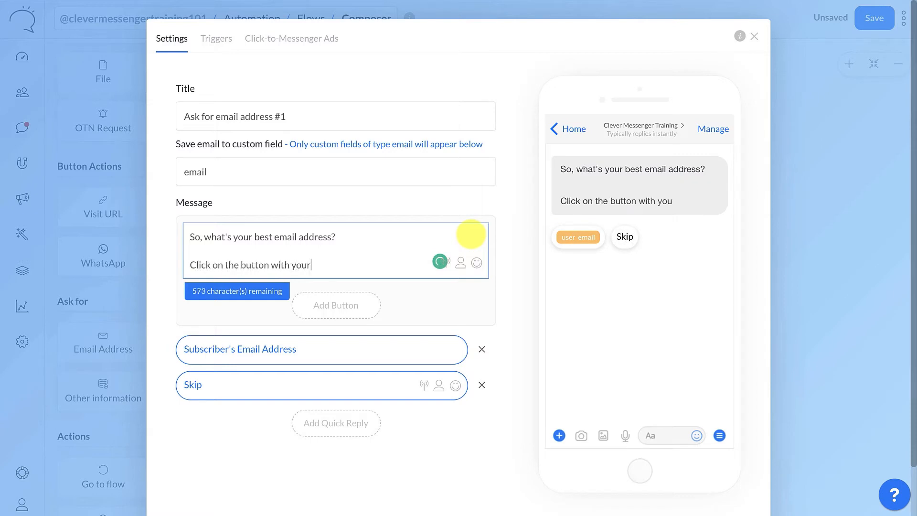
text( email address t)
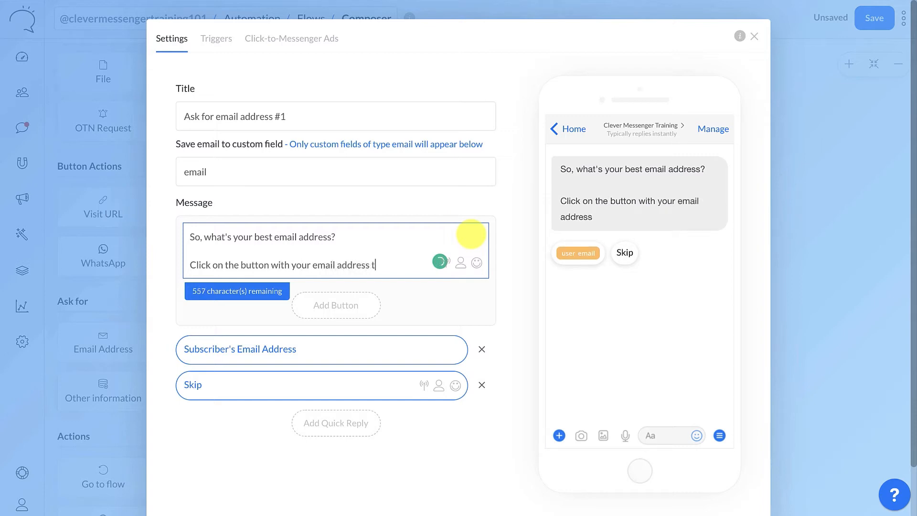
text(o continue)
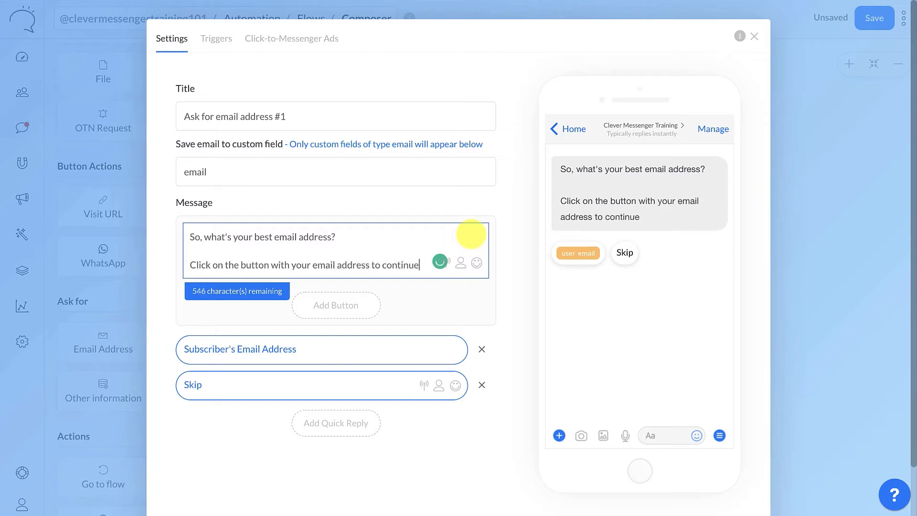
text(, or type the email)
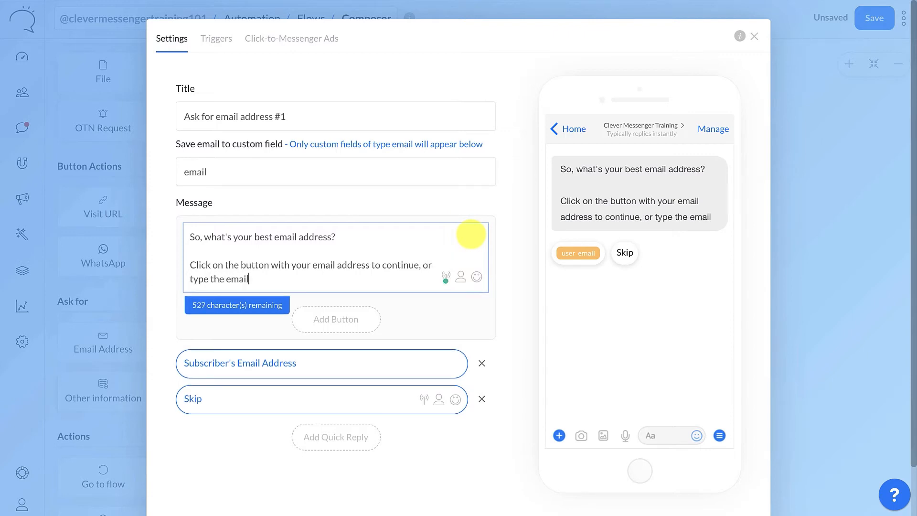
text( address you'd )
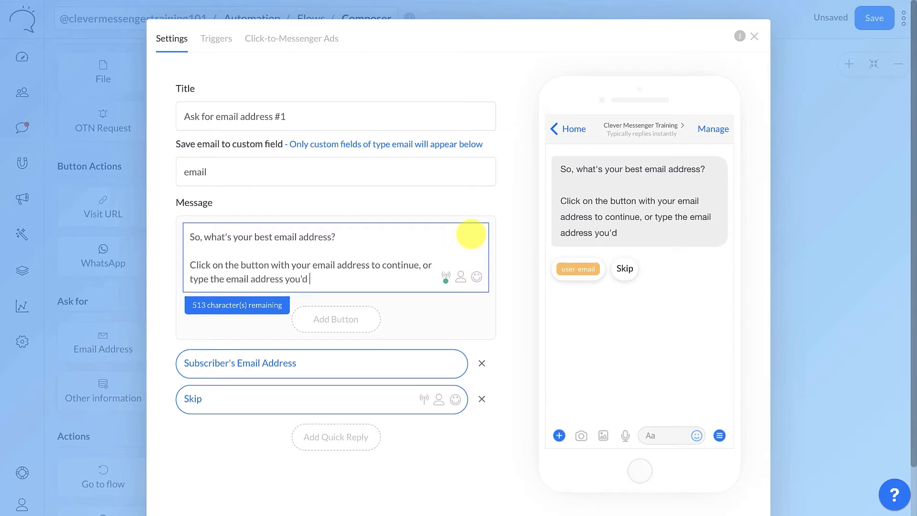
text(like to rec)
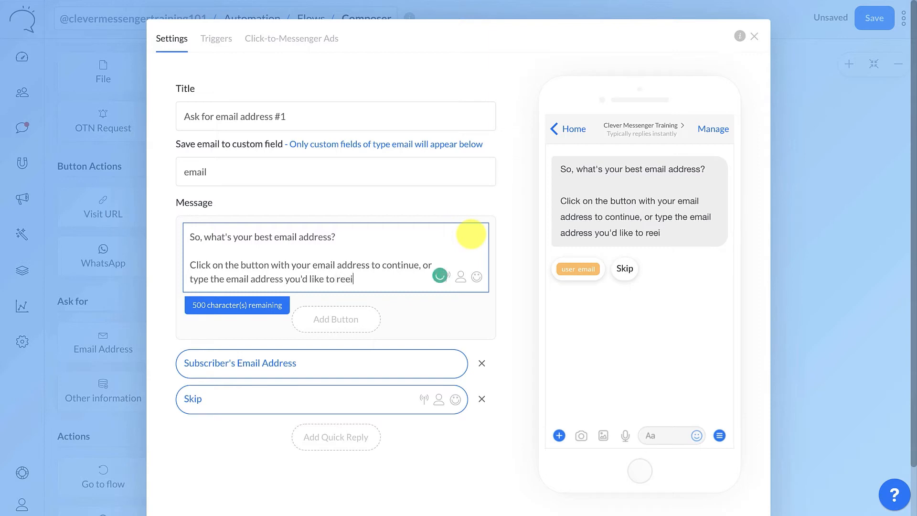
text(eive your FREE PDF)
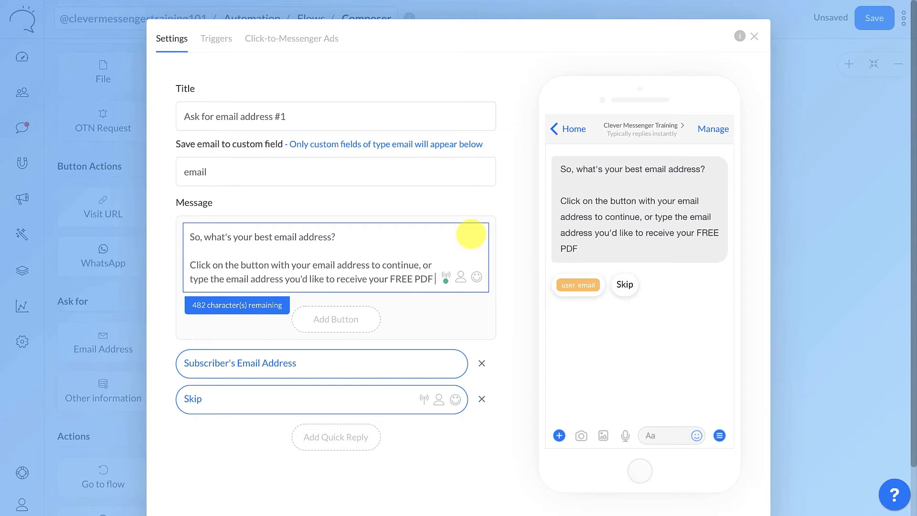
text(below)
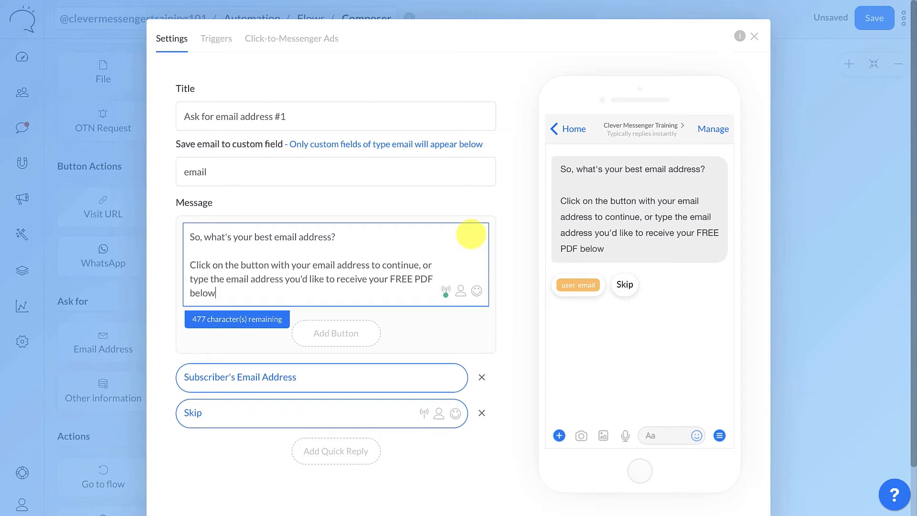
- Add three pointing-down hand emojis at the end of the message, on the same line as the word "below"
click(461, 293)
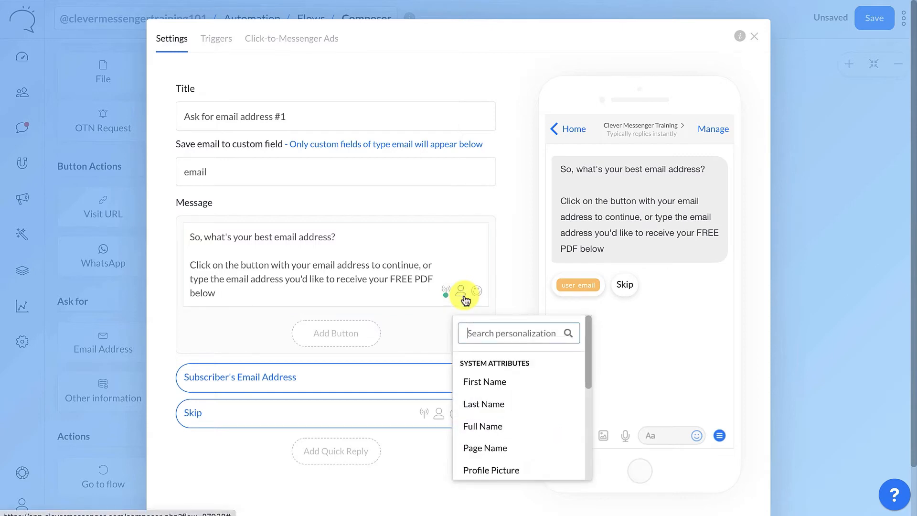
click(484, 289)
click(476, 292)
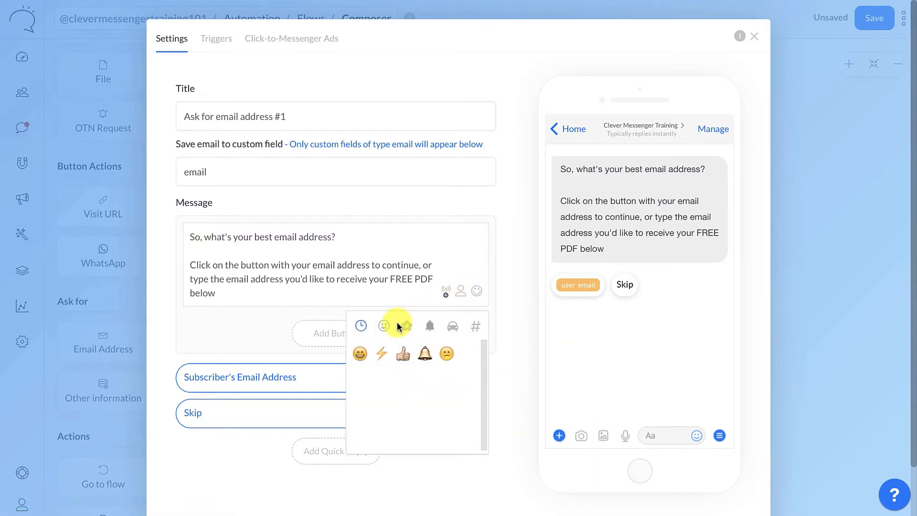
click(384, 326)
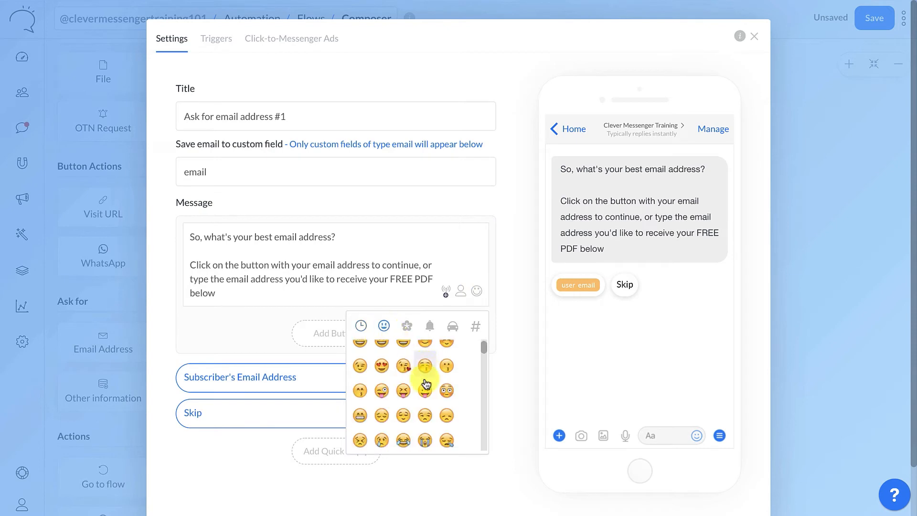
scroll(425, 383, down, 10)
scroll(425, 384, down, 3)
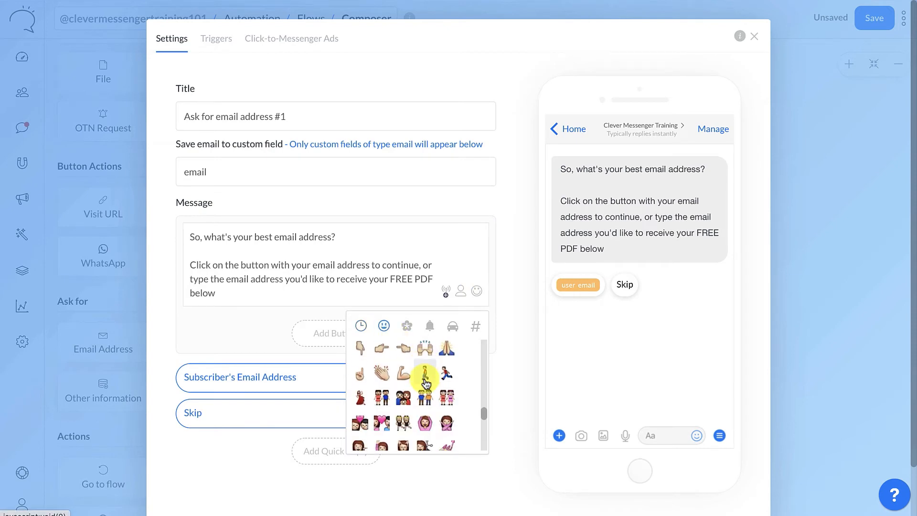
click(361, 385)
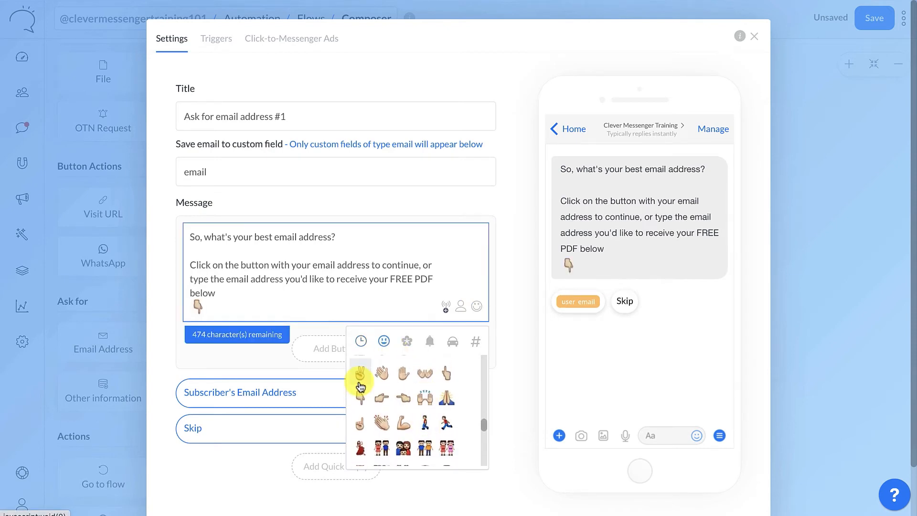
click(360, 397)
click(360, 397)
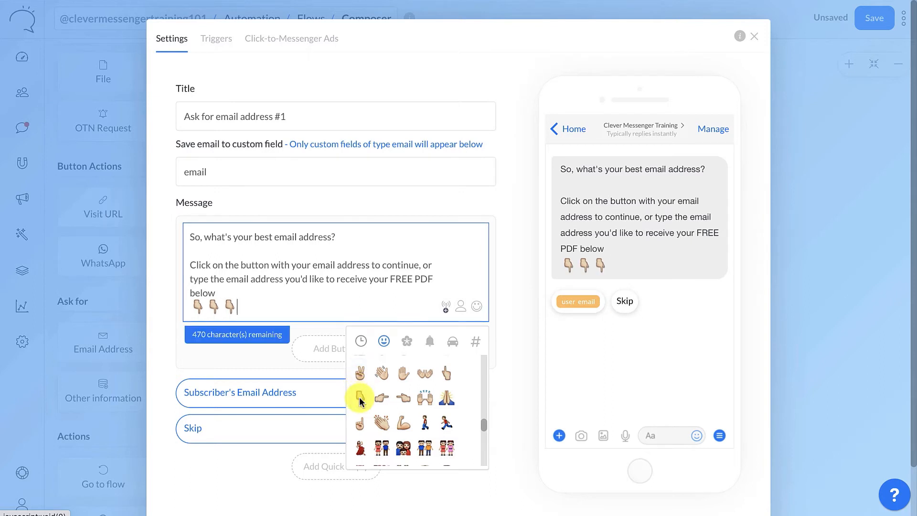
click(198, 308)
key(Left)
key(BackSpace)
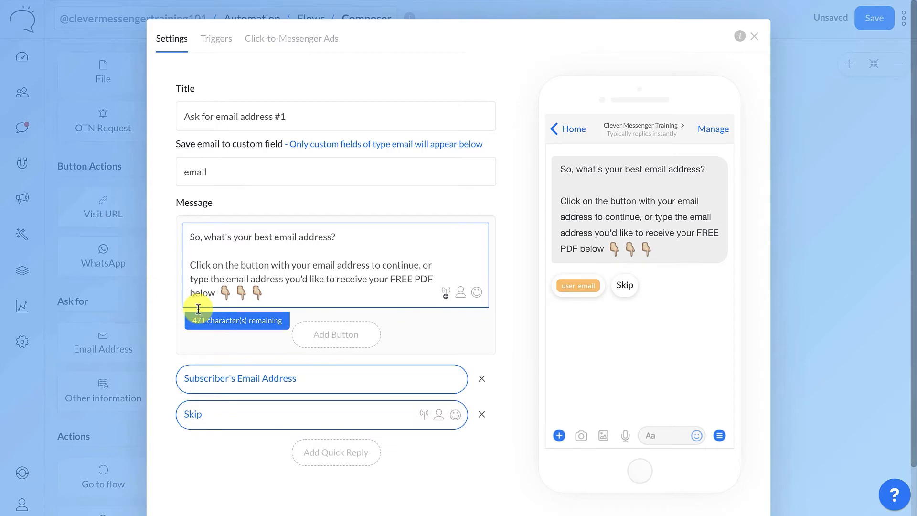
scroll(469, 264, down, 2)
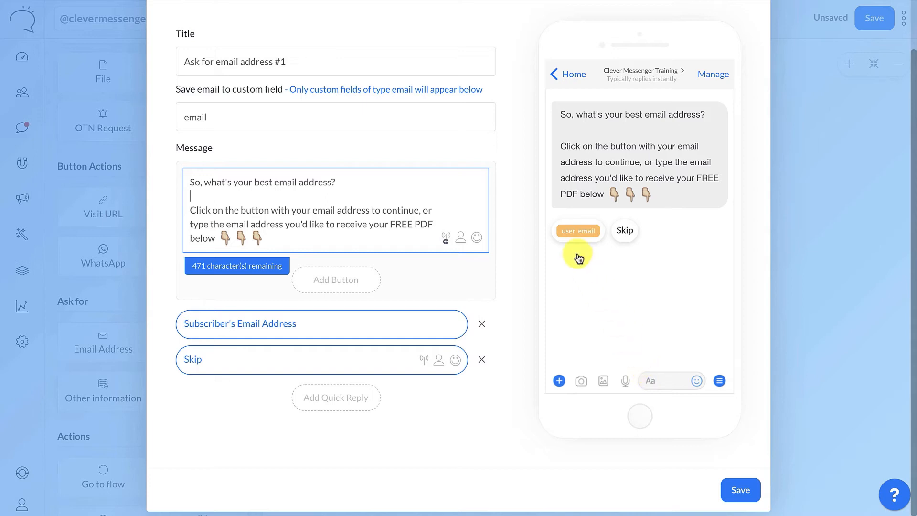
scroll(580, 258, up, 1)
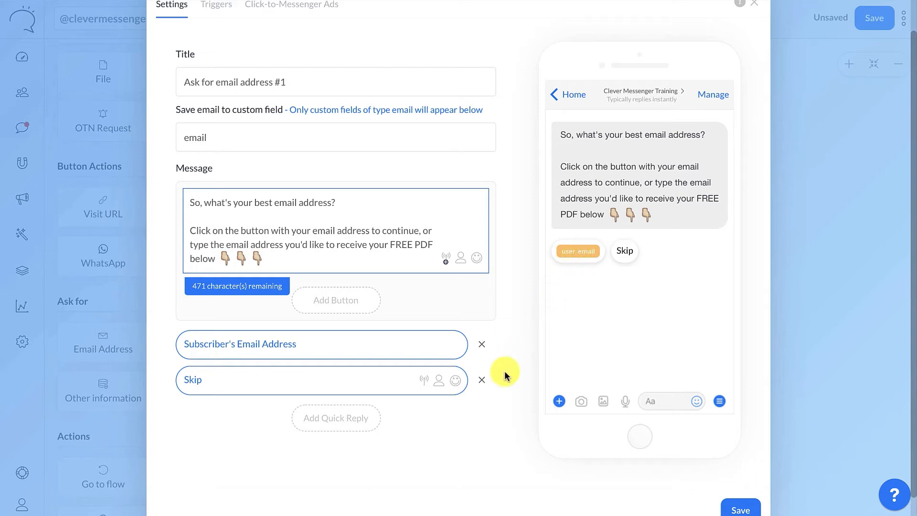
click(461, 378)
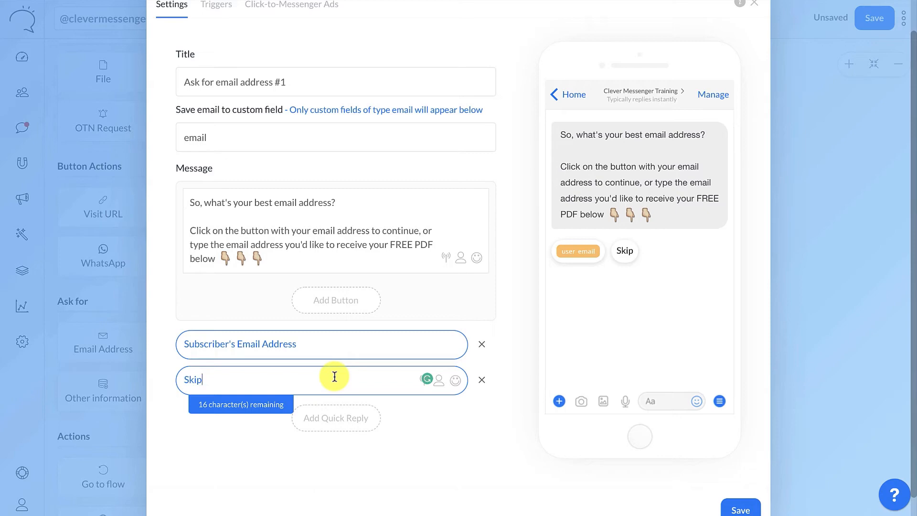
scroll(338, 377, down, 1)
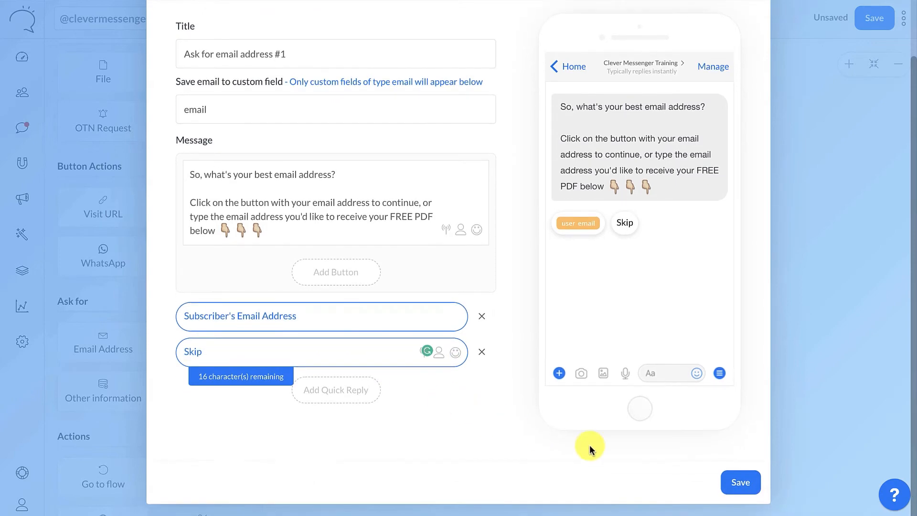
- Save the Ask for email address card's settings and add two text cards, one above it and one below it
click(741, 483)
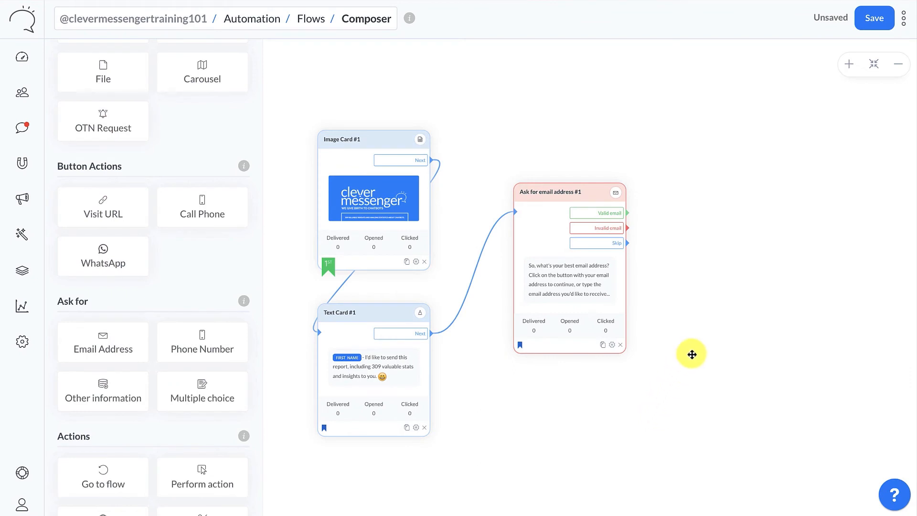
drag(716, 307, 709, 321)
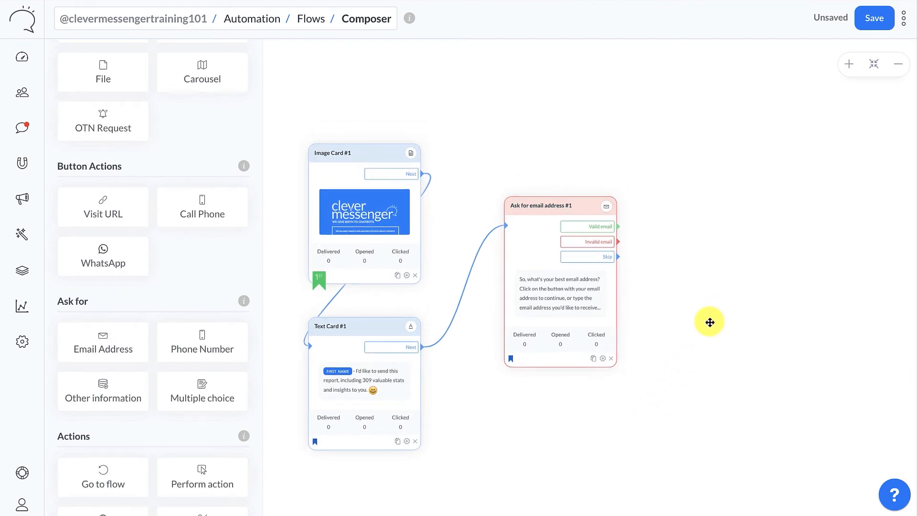
scroll(260, 184, up, 4)
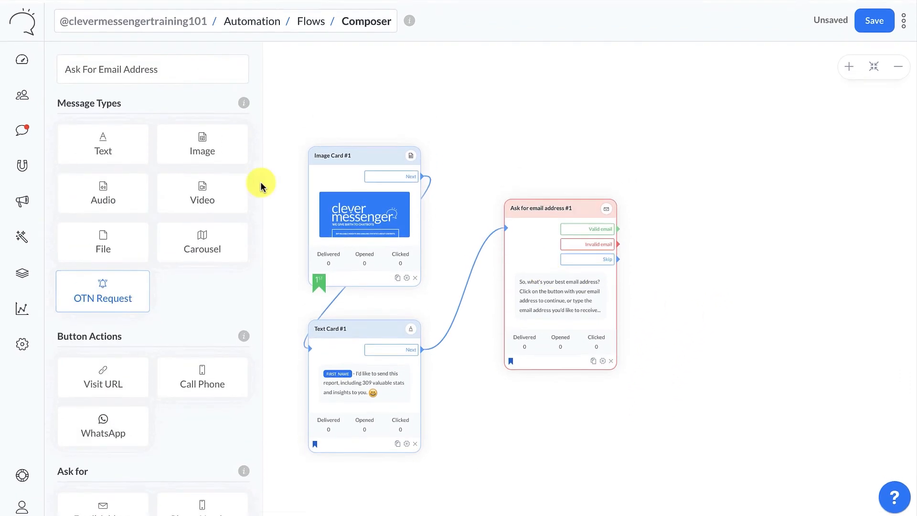
drag(97, 137, 540, 37)
click(899, 63)
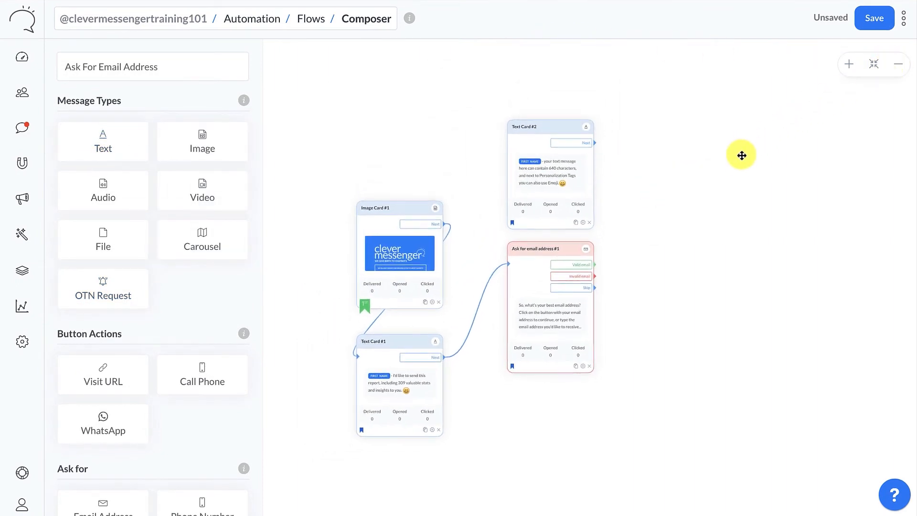
drag(559, 134, 562, 120)
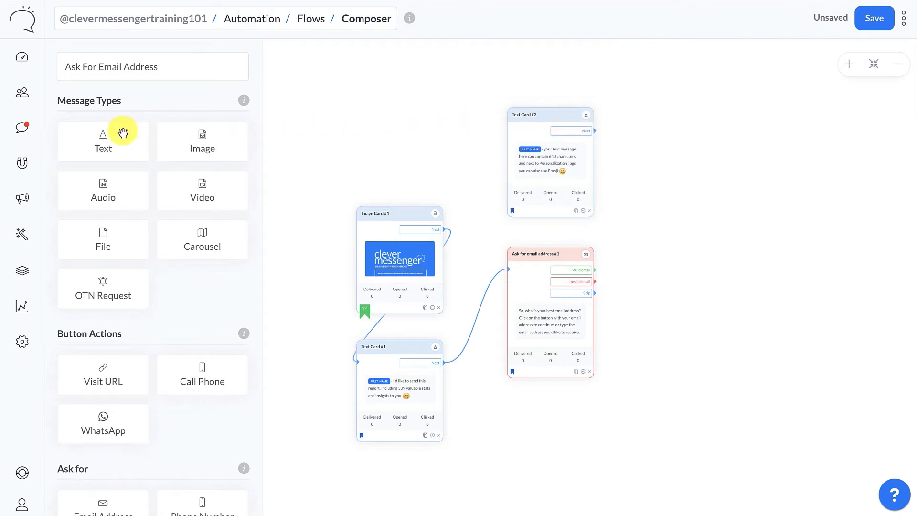
drag(119, 131, 543, 420)
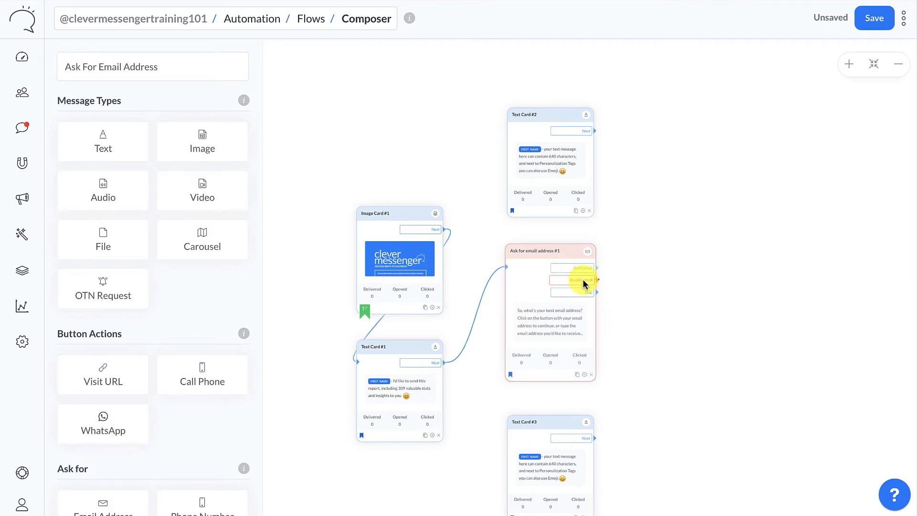
- Connect the Invalid email output to the upper text card and link that card's Next output back to Ask for email address, sent immediately
drag(583, 279, 525, 137)
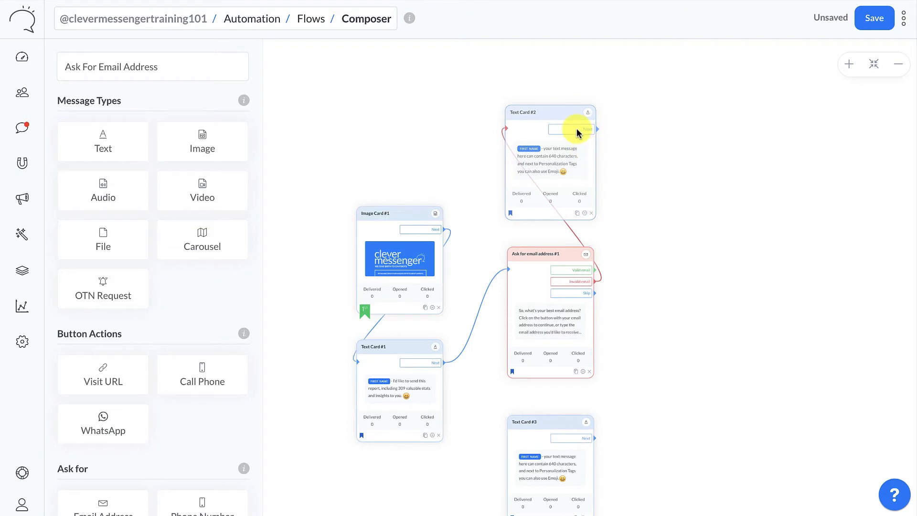
drag(577, 133, 530, 273)
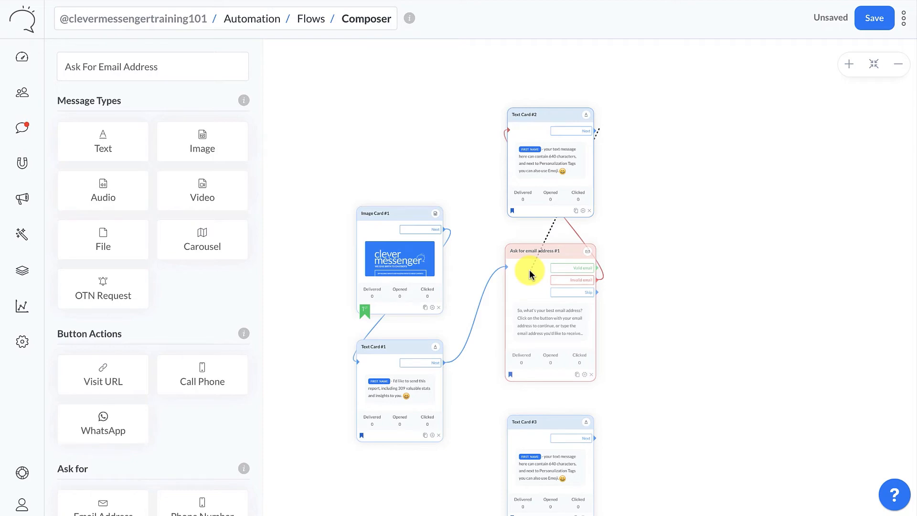
drag(530, 274, 529, 270)
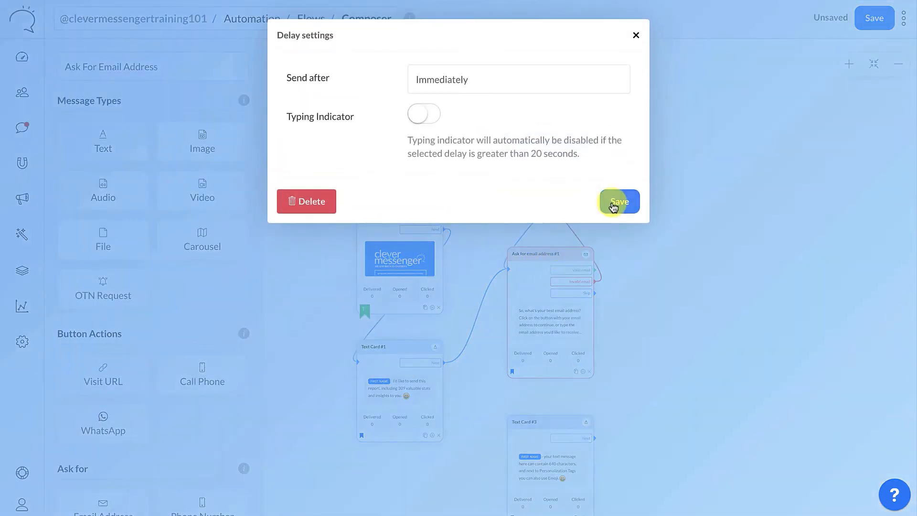
click(613, 204)
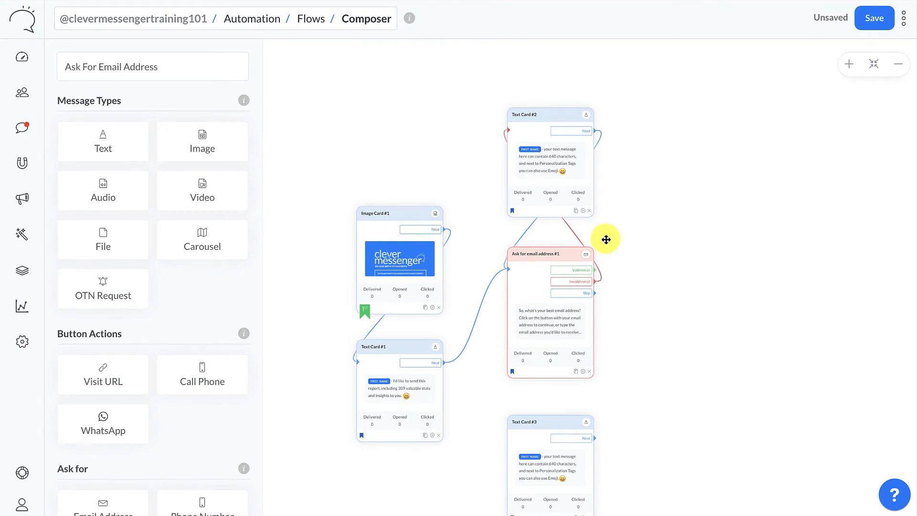
- Change the upper text card's message after the FIRST NAME tag to ", that doesn't seem to be a valid email address. Please try again." and save it
click(557, 169)
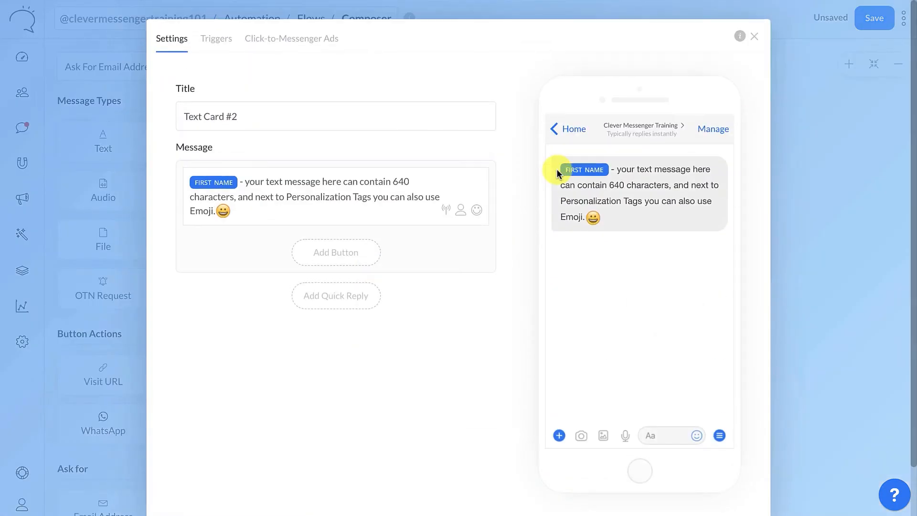
click(245, 182)
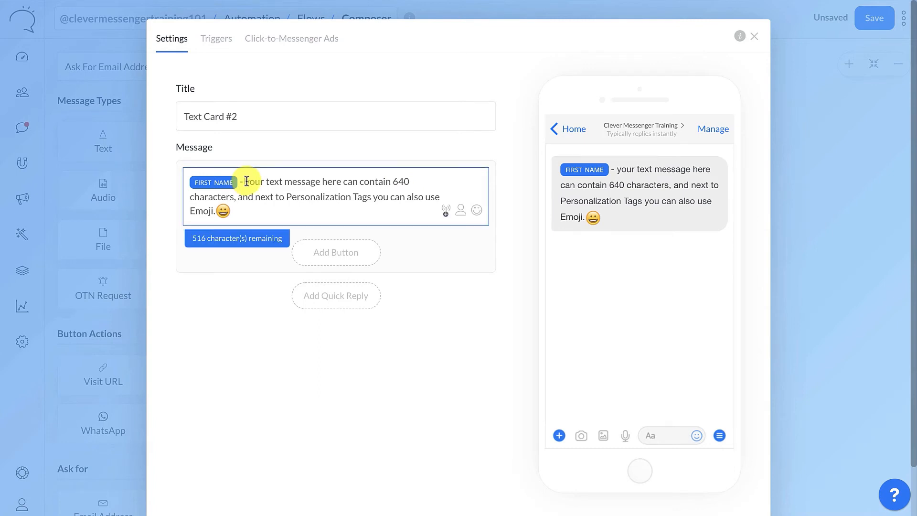
drag(242, 181, 246, 207)
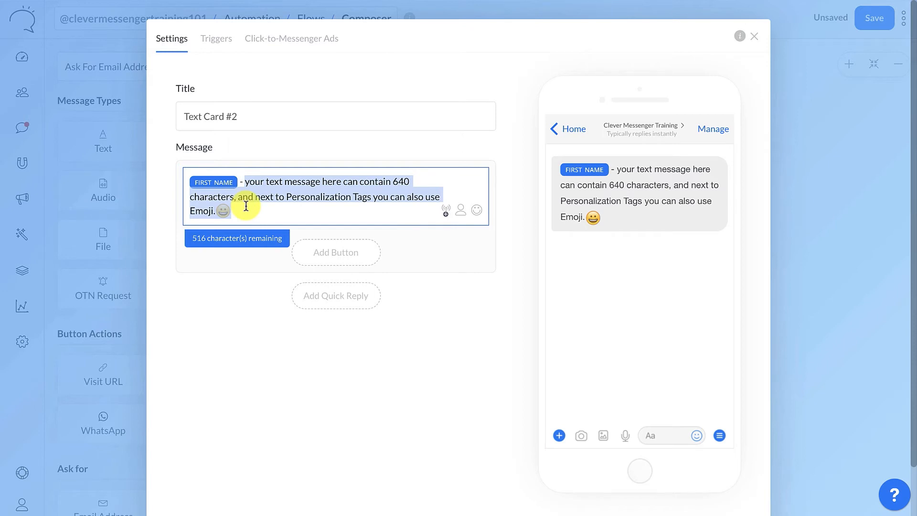
key(BackSpace)
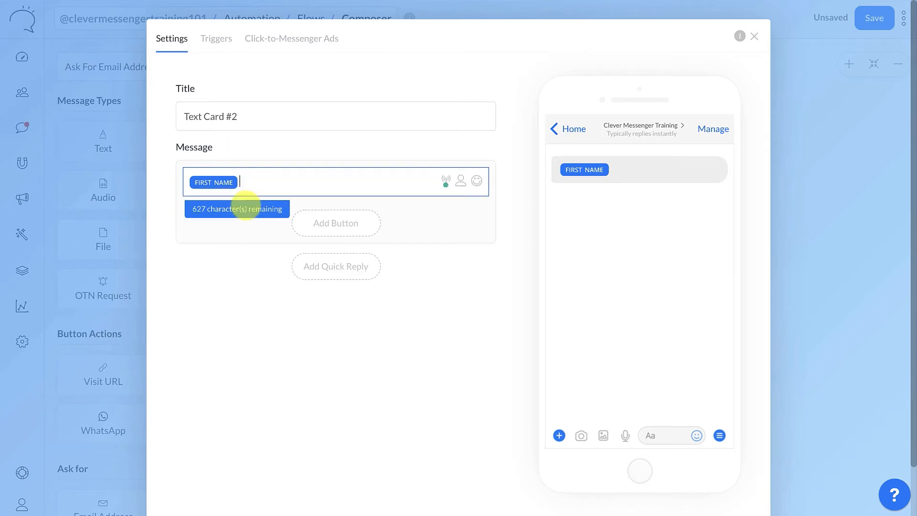
text(that doesn't)
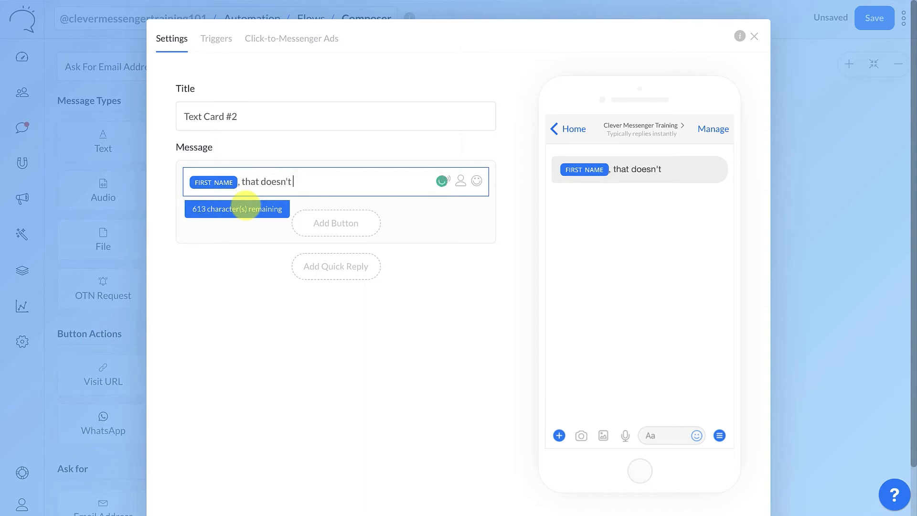
text( seem to be a valid email)
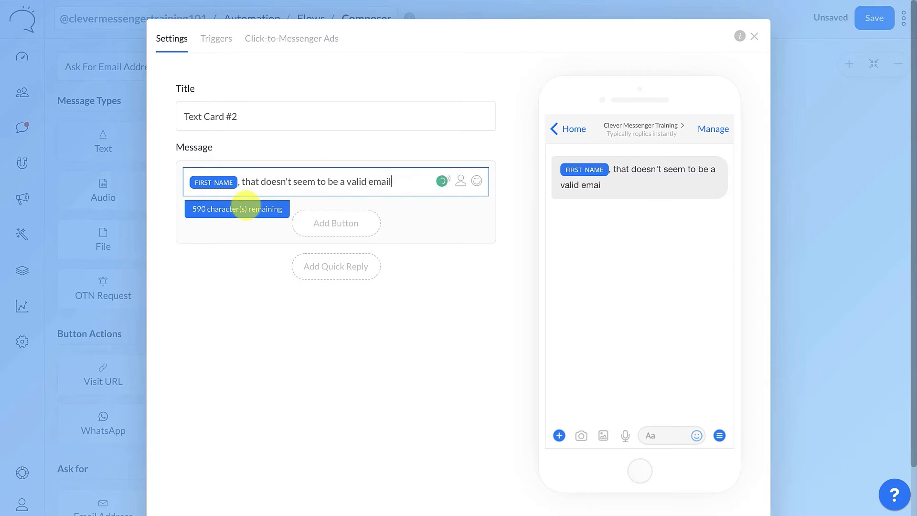
text( address. T)
text(lease try a)
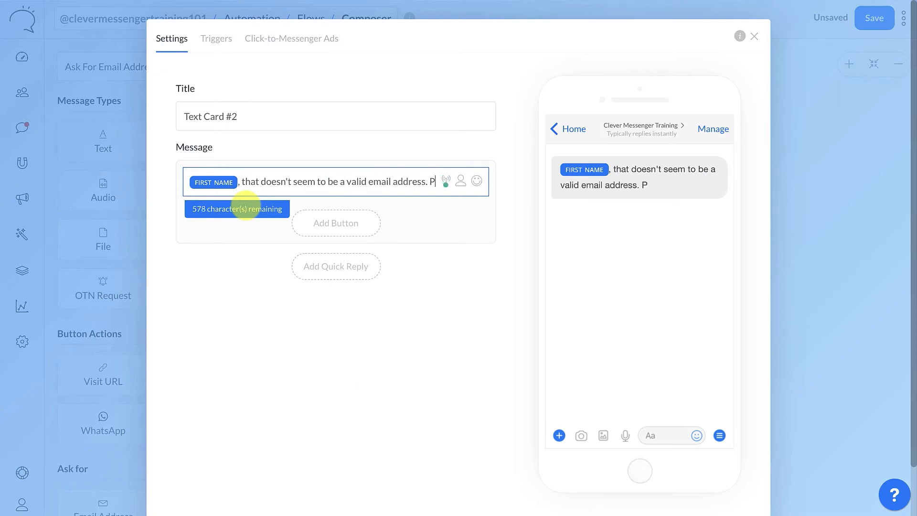
text(gain.)
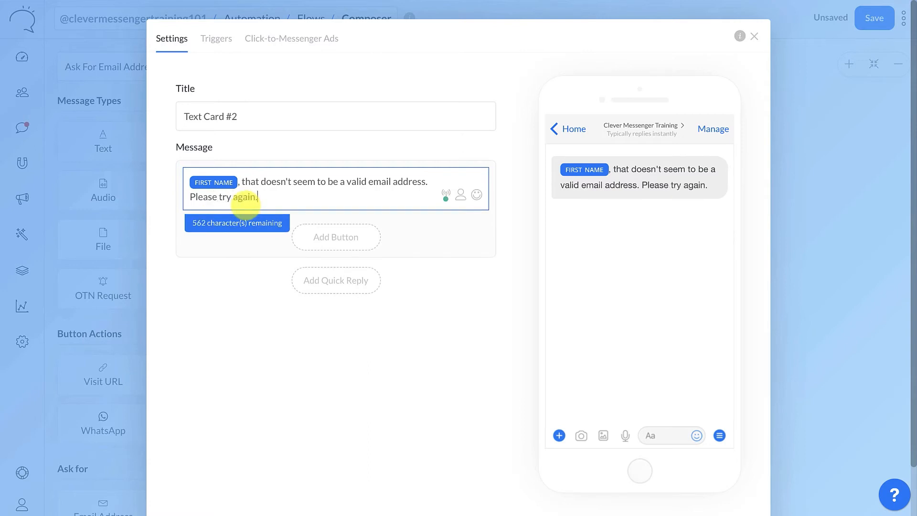
scroll(246, 204, down, 3)
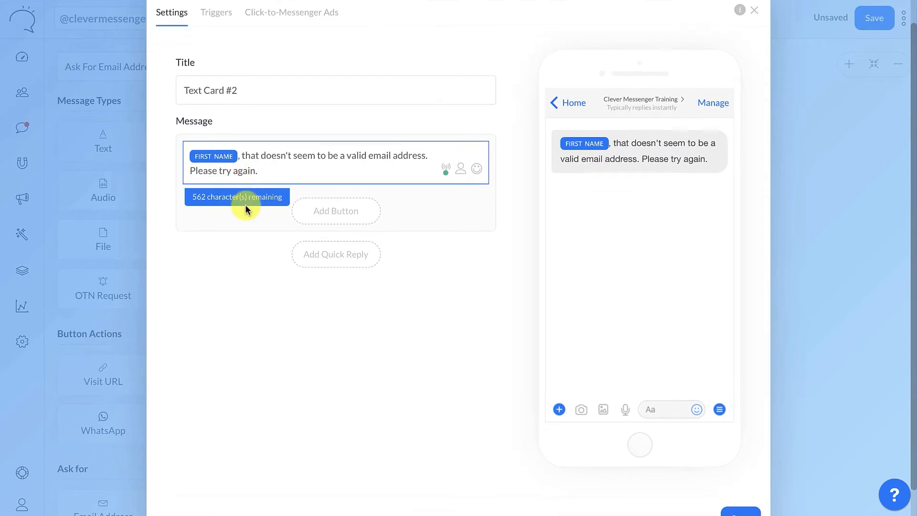
click(741, 483)
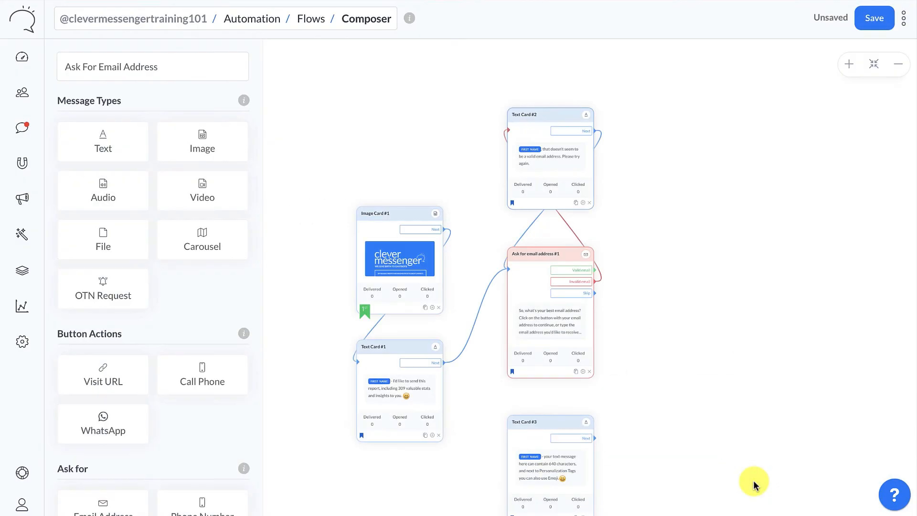
- Connect the email card's Skip output to Text Card #3 with a 3-second delay and the typing indicator on
drag(699, 390, 696, 272)
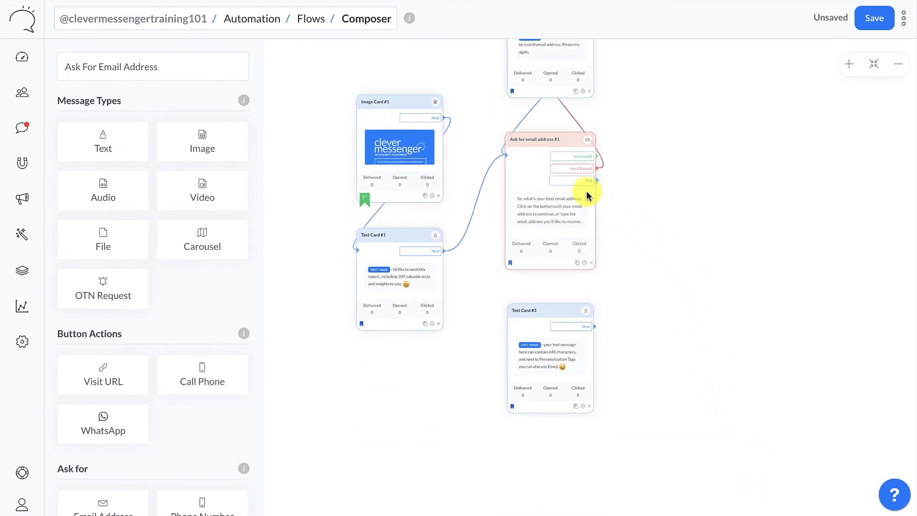
drag(576, 184, 532, 327)
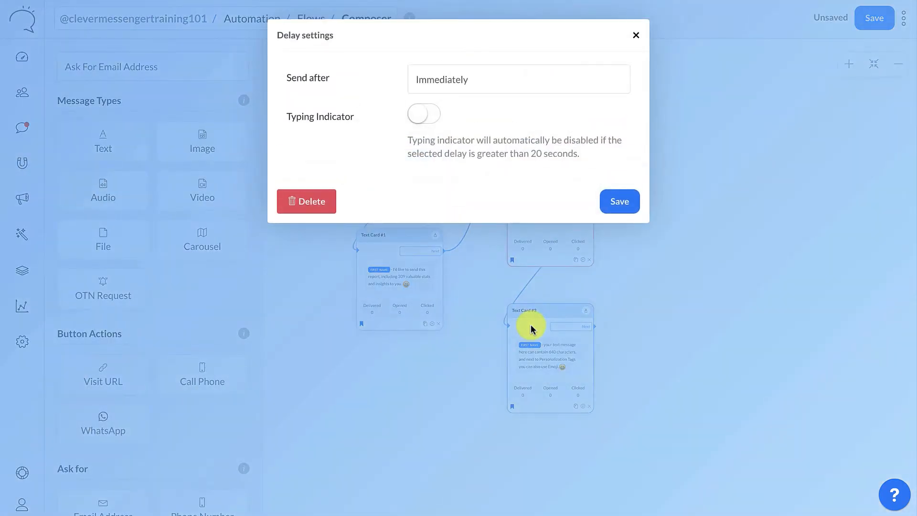
click(421, 117)
click(424, 80)
click(437, 96)
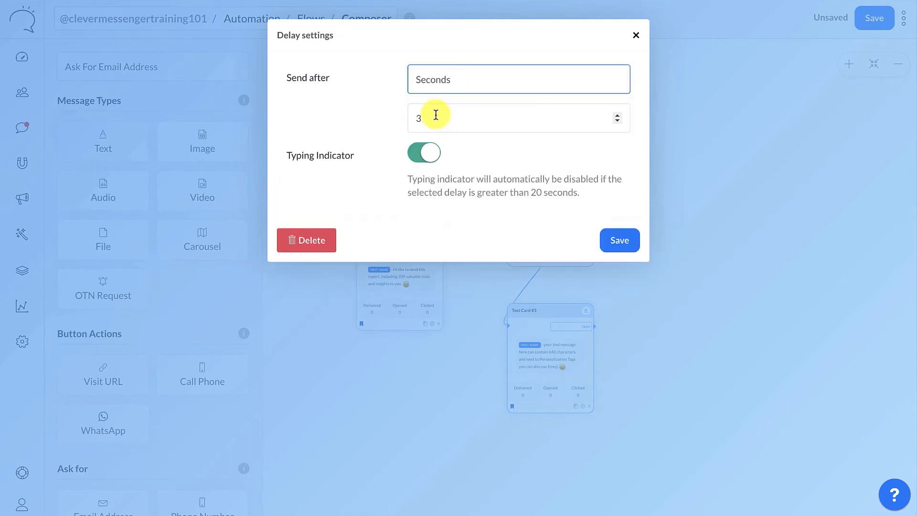
click(616, 242)
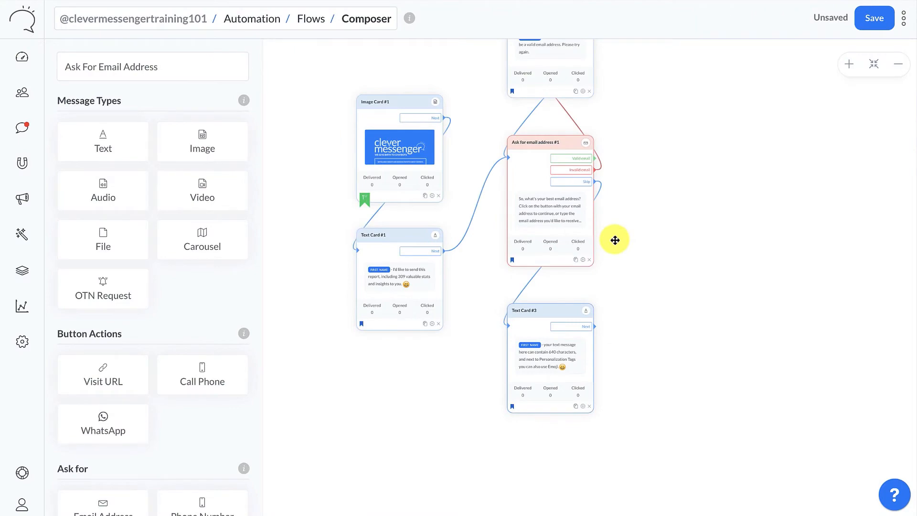
- Replace Text Card #3's placeholder text after the FIRST NAME tag with "Alright, that's fine!" and save the card
click(559, 354)
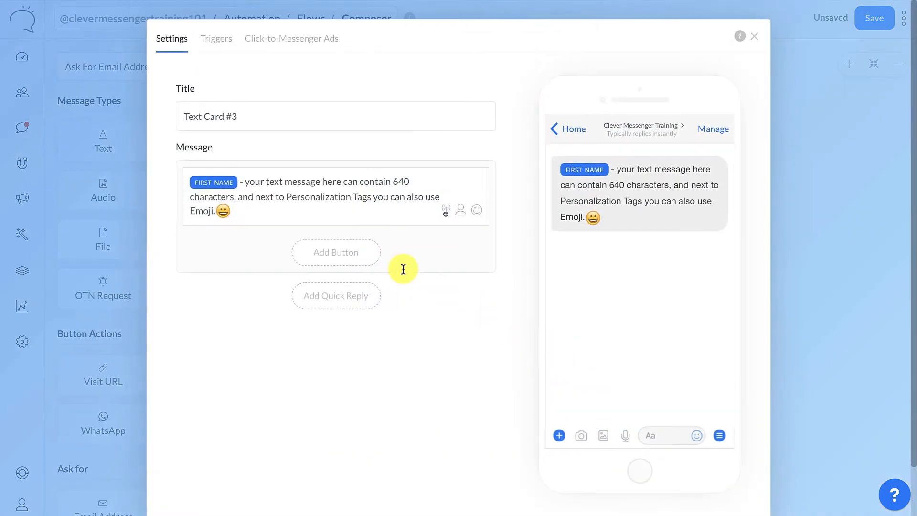
click(247, 184)
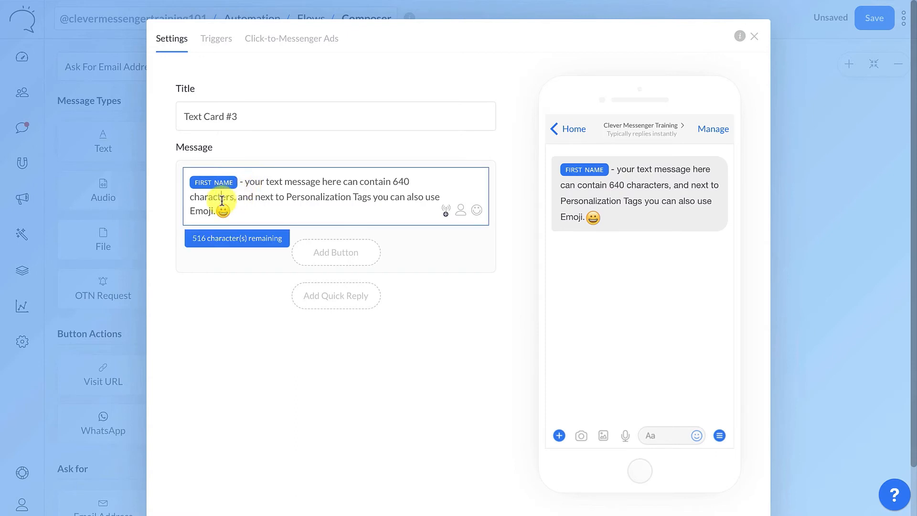
drag(222, 209, 246, 181)
text(Alrig)
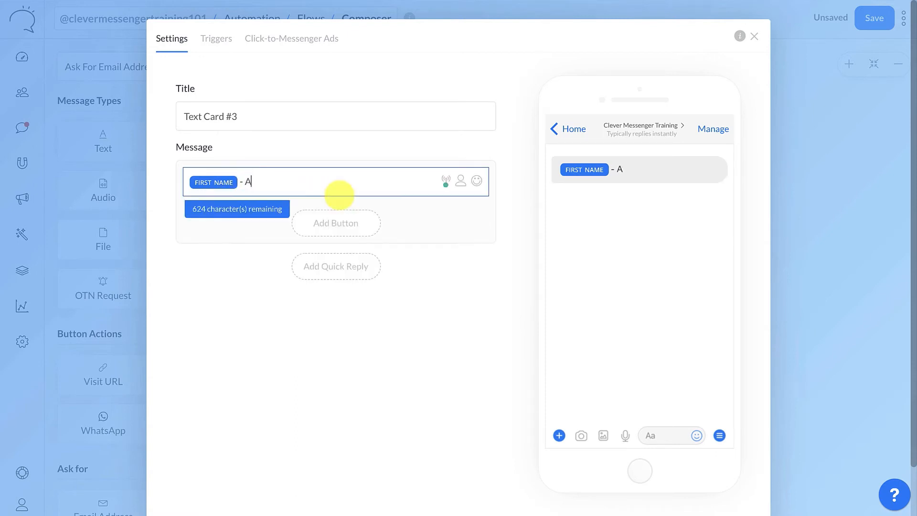
key(BackSpace)
key(BackSpace)
text(ight, that's f)
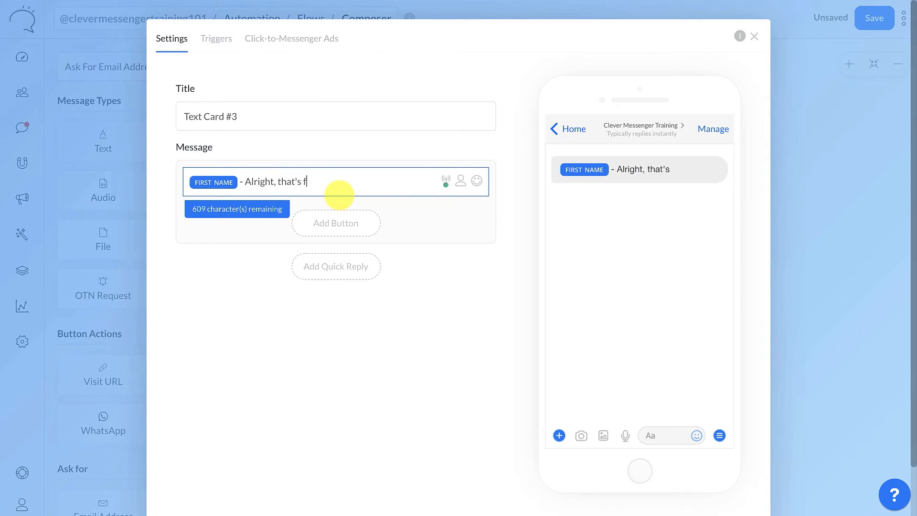
text(ine!)
scroll(549, 352, down, 2)
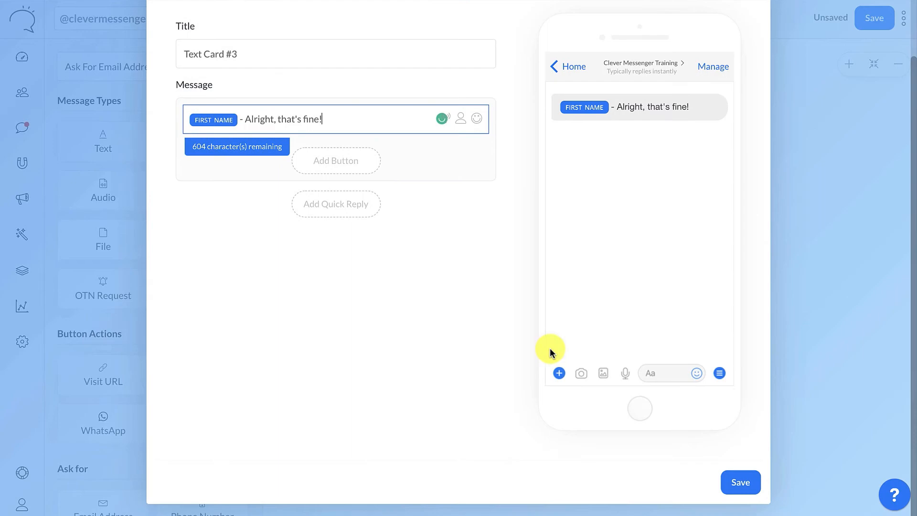
click(728, 477)
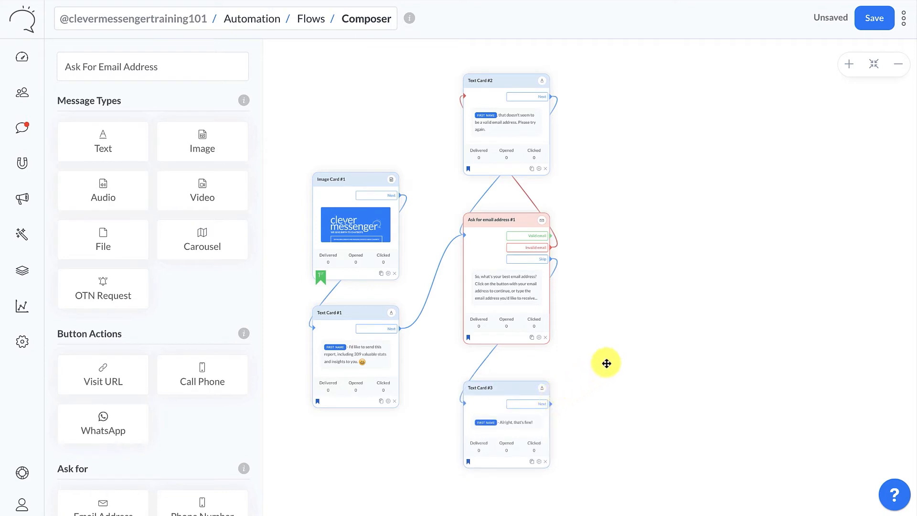
- Add an ActiveCampaign autoresponder card to the canvas beside the Ask for email address card, on its output side
scroll(692, 309, right, 1)
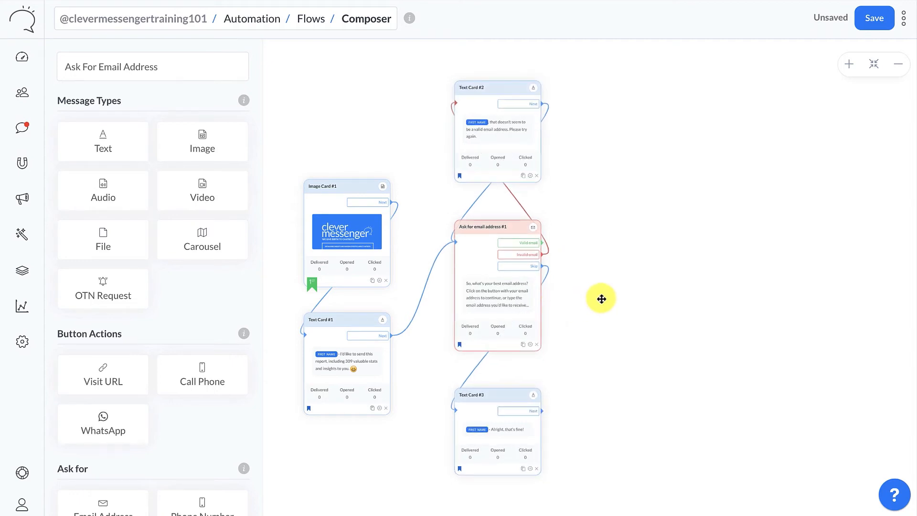
click(847, 67)
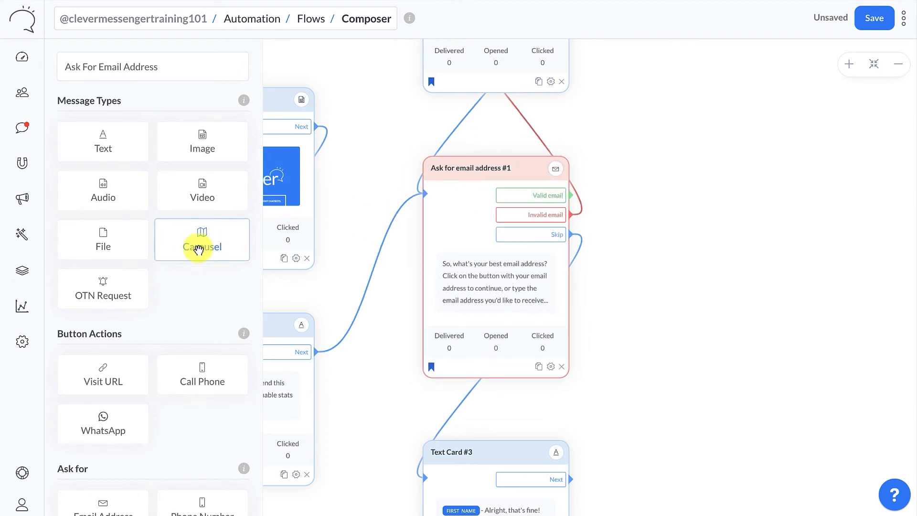
scroll(193, 251, down, 3)
scroll(193, 252, down, 6)
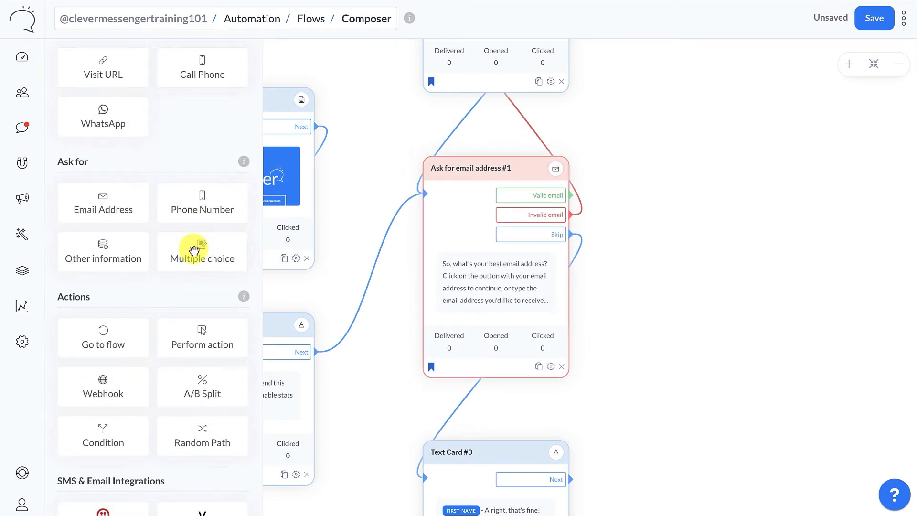
scroll(194, 251, down, 2)
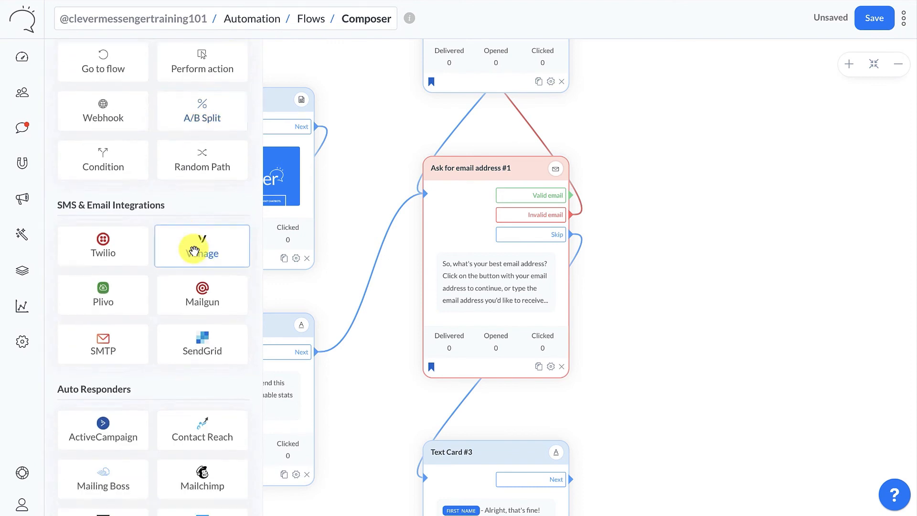
drag(89, 352, 662, 177)
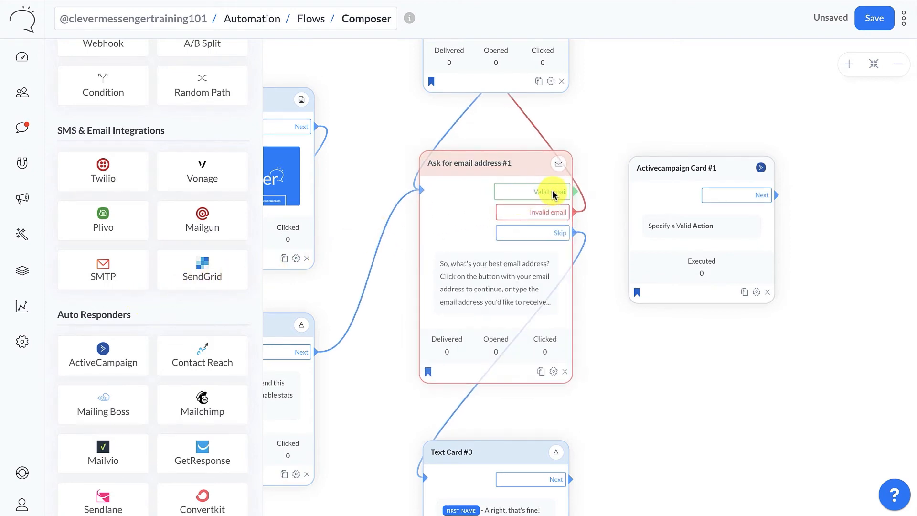
- Connect the email card's Valid email output to the ActiveCampaign card, sent immediately with the typing indicator off
mouse_move(541, 196)
drag(541, 196, 658, 191)
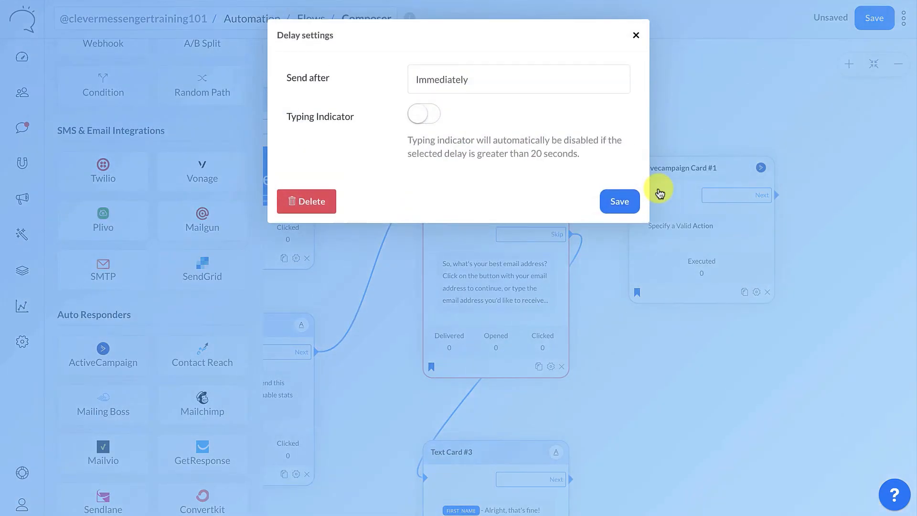
click(621, 203)
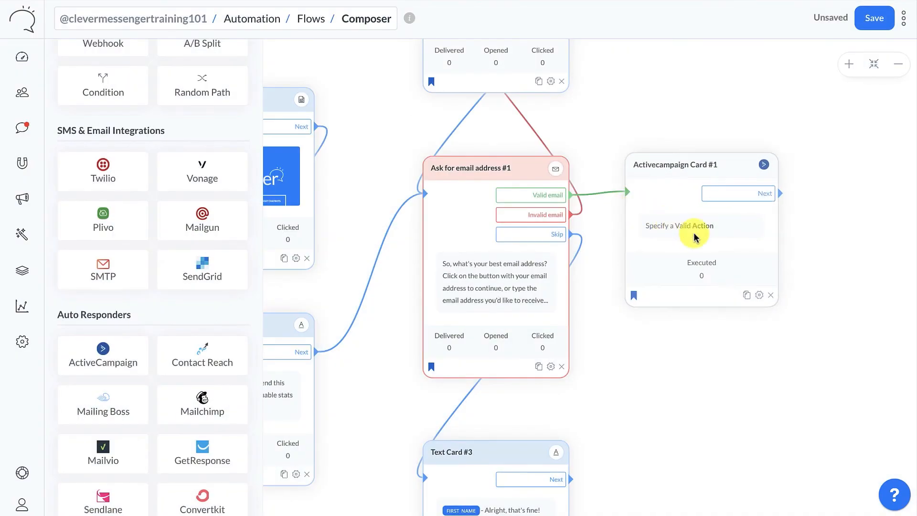
- Set the ActiveCampaign card's account to ActiveCampaign Integration #1 and its action to Create Contact
click(712, 243)
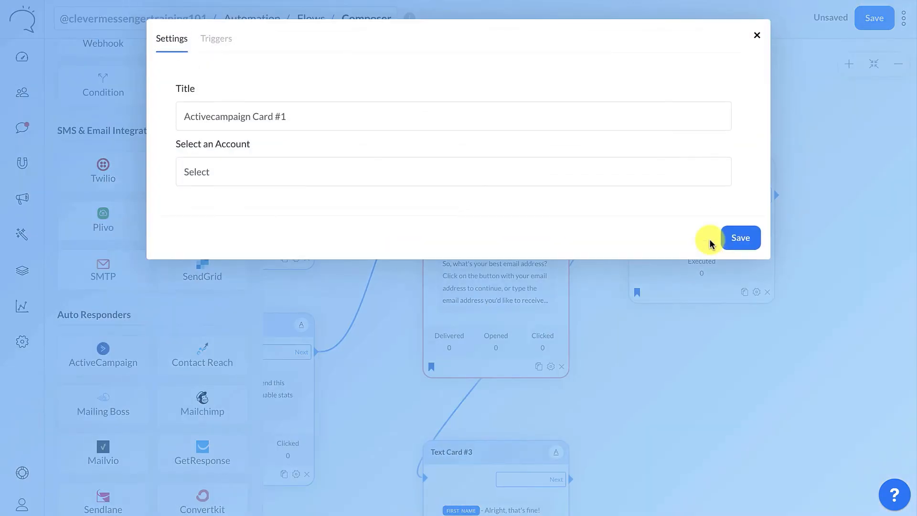
click(460, 184)
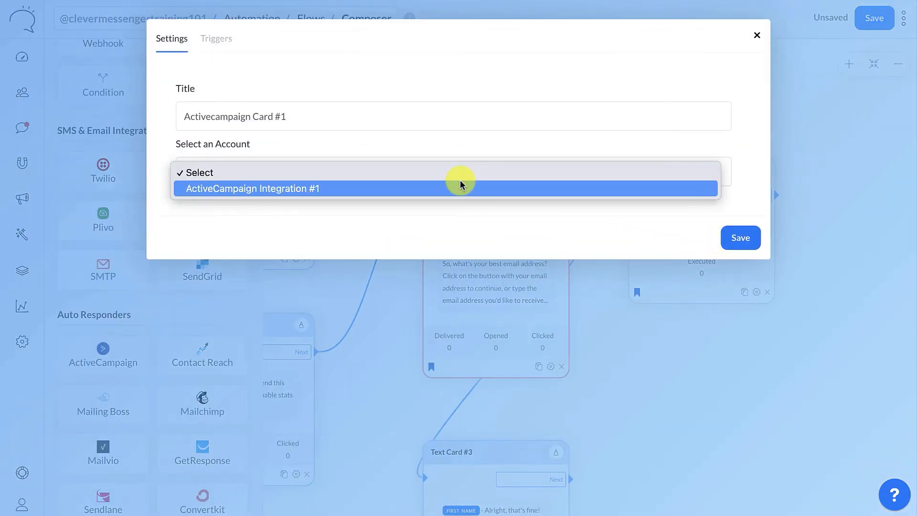
click(437, 188)
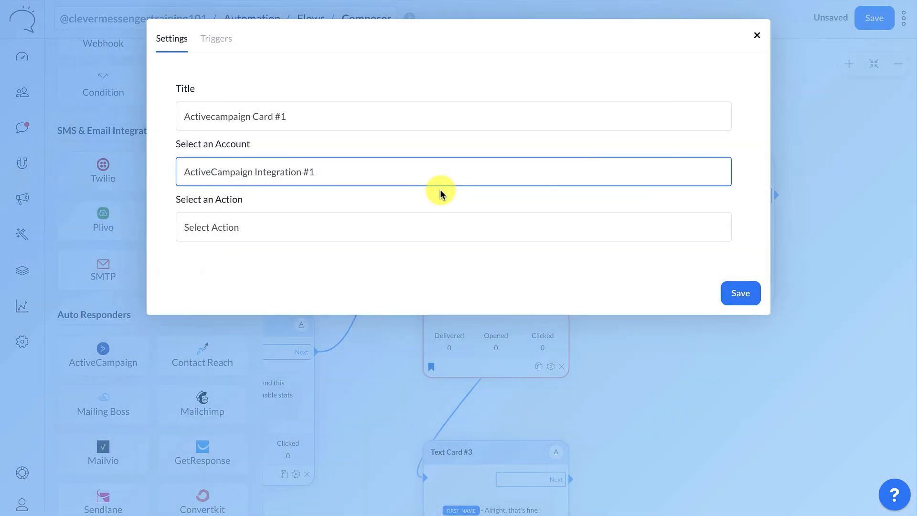
click(366, 230)
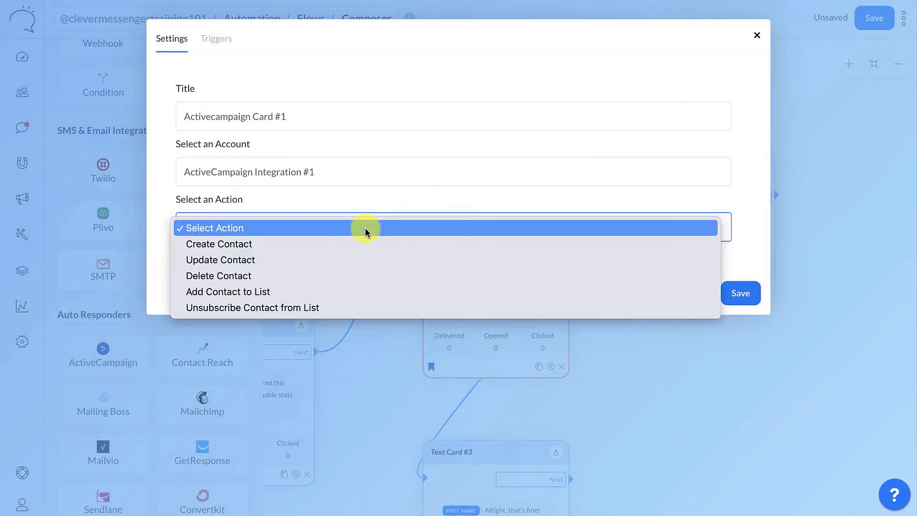
key(Down)
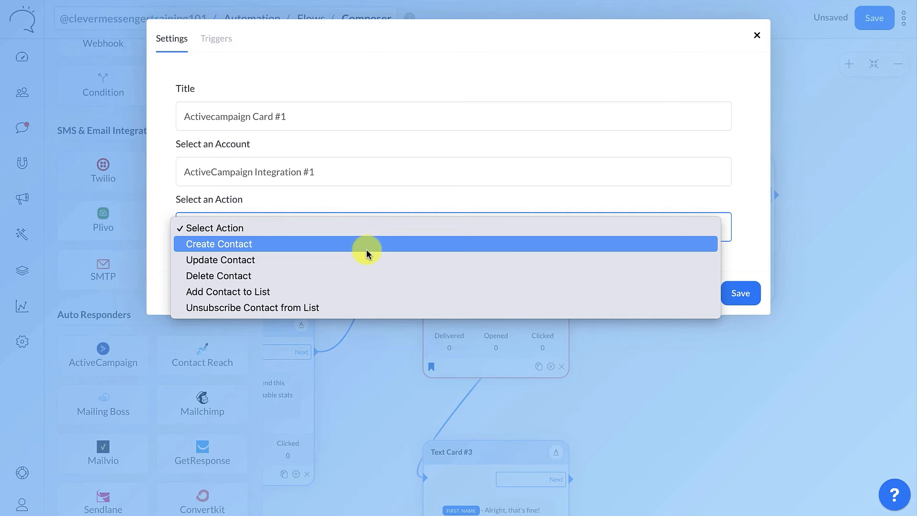
click(366, 244)
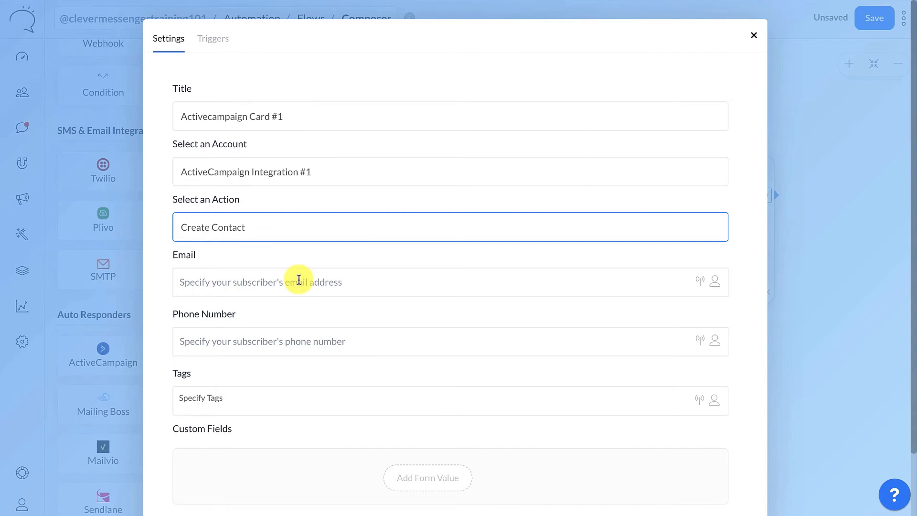
- Fill the contact's Email field with the Email custom field personalization tag and save the ActiveCampaign card
click(300, 282)
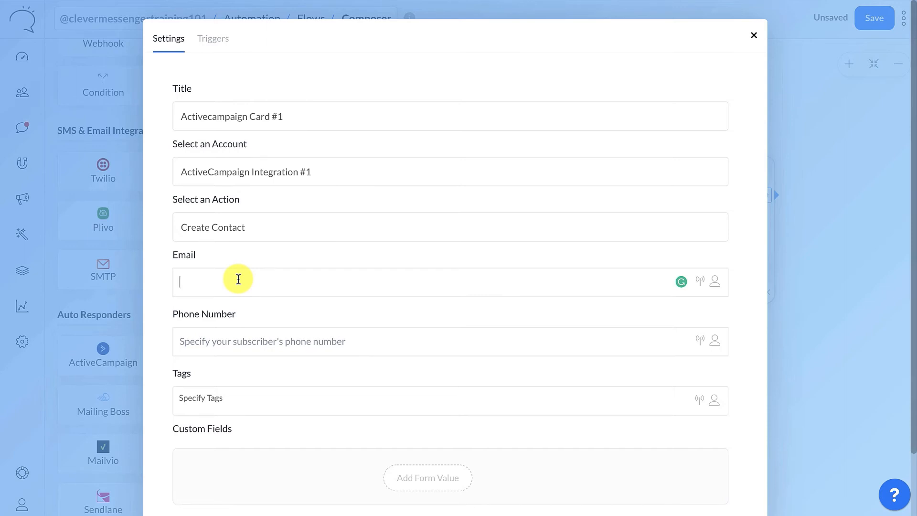
click(716, 284)
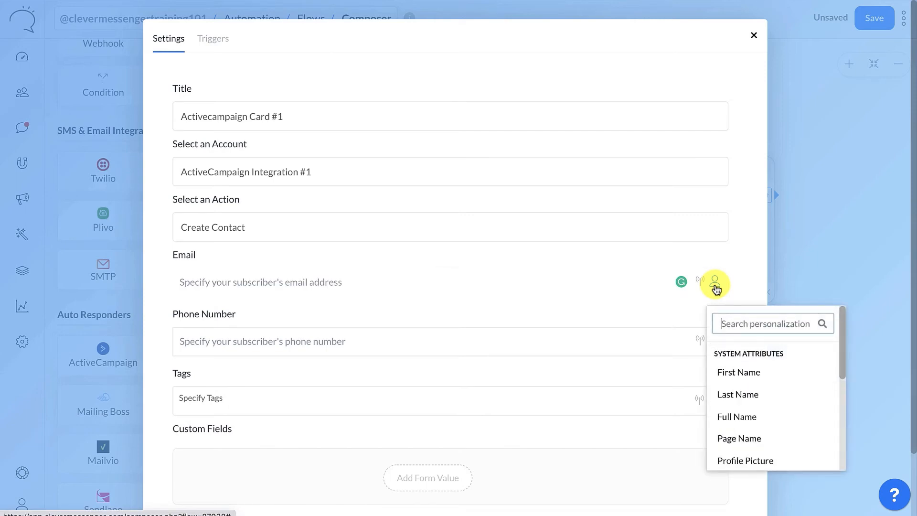
text(email)
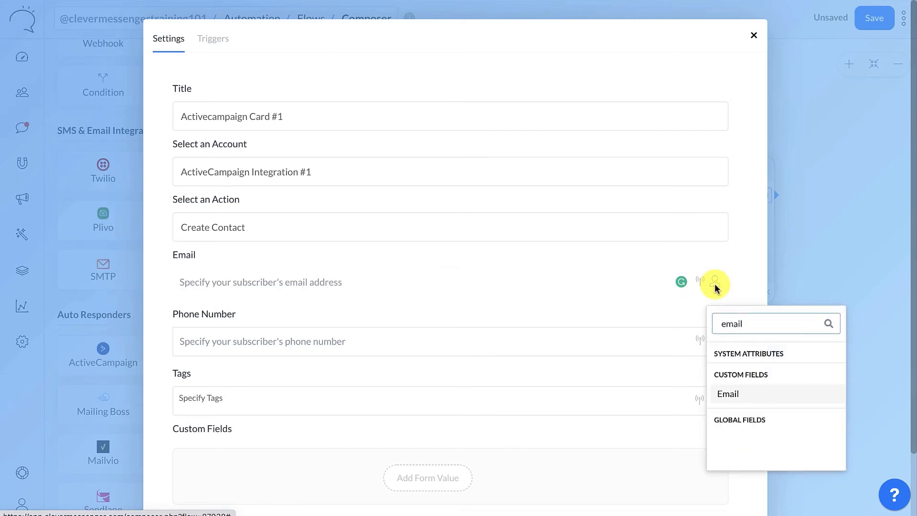
click(727, 394)
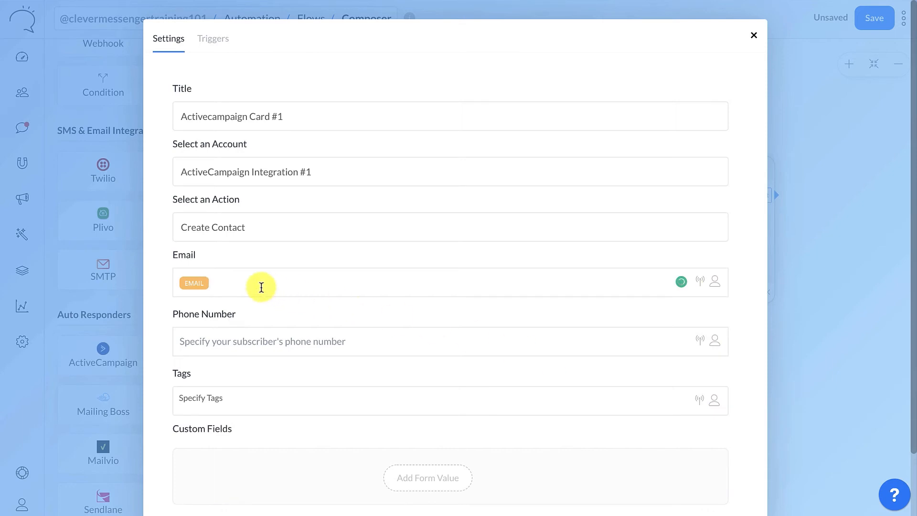
scroll(261, 287, down, 1)
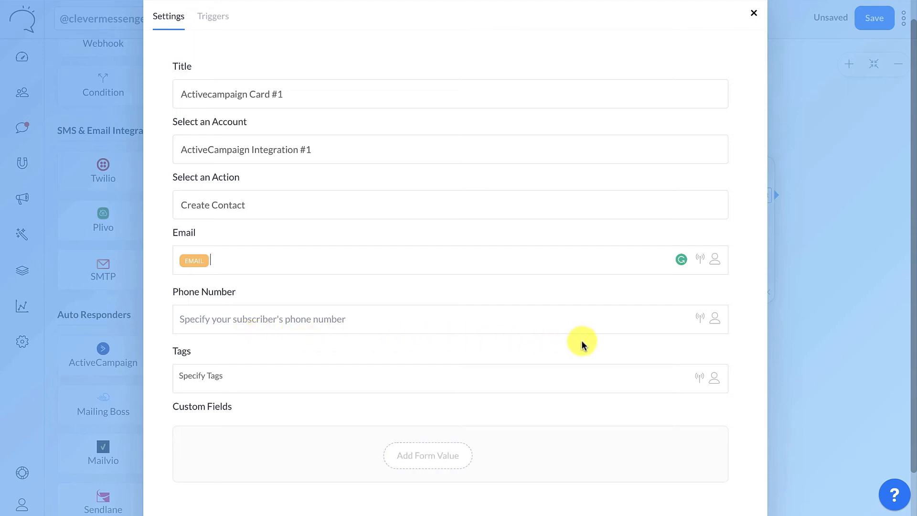
scroll(583, 344, up, 1)
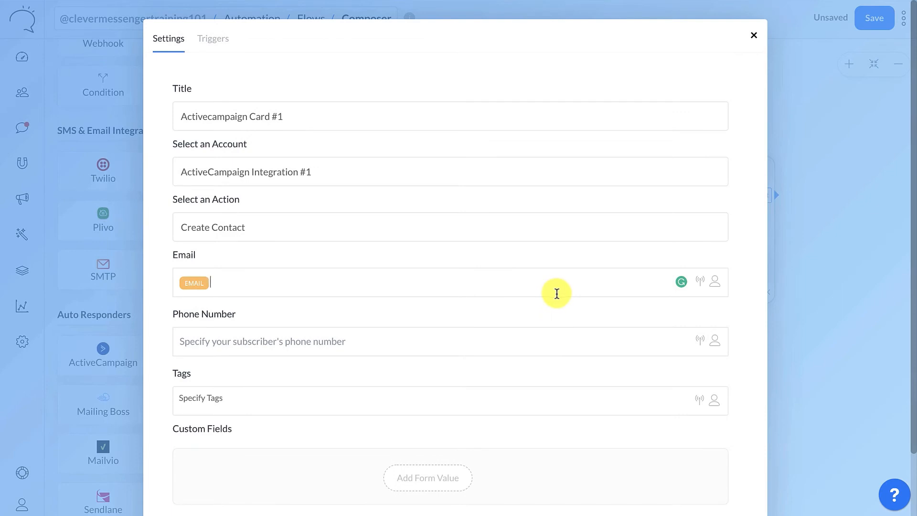
scroll(622, 349, down, 2)
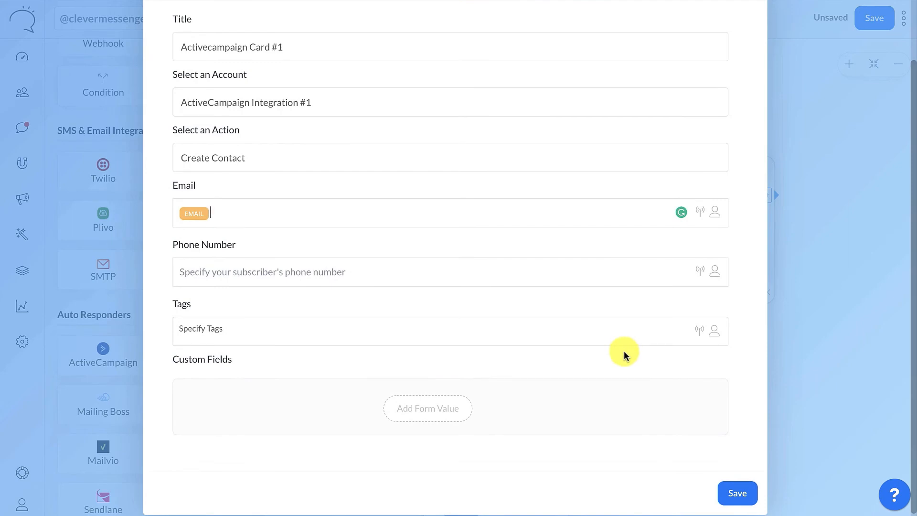
click(735, 493)
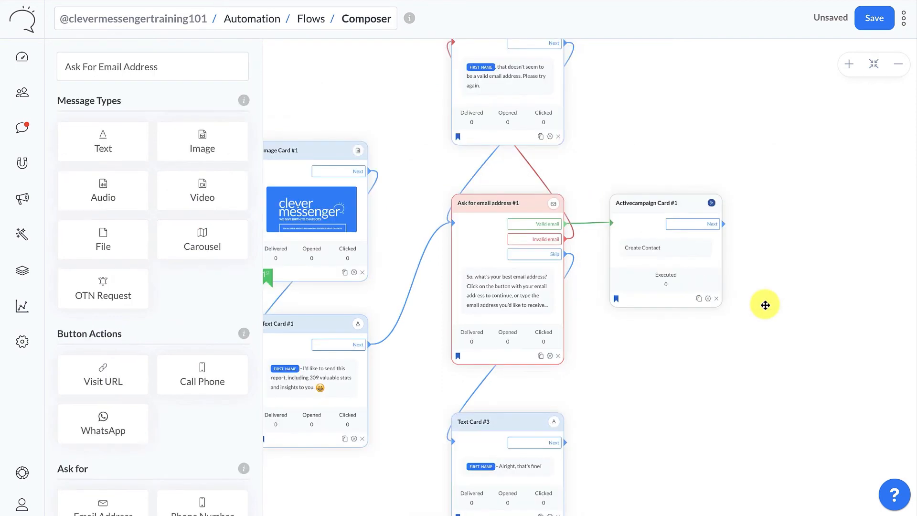
- Add a text card beyond the ActiveCampaign card and connect the ActiveCampaign card's Next output to it
drag(107, 139, 813, 203)
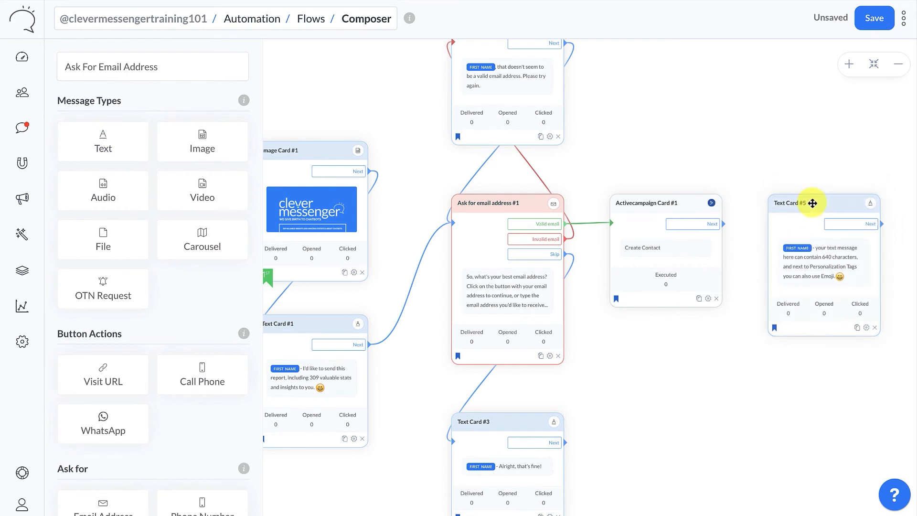
click(893, 74)
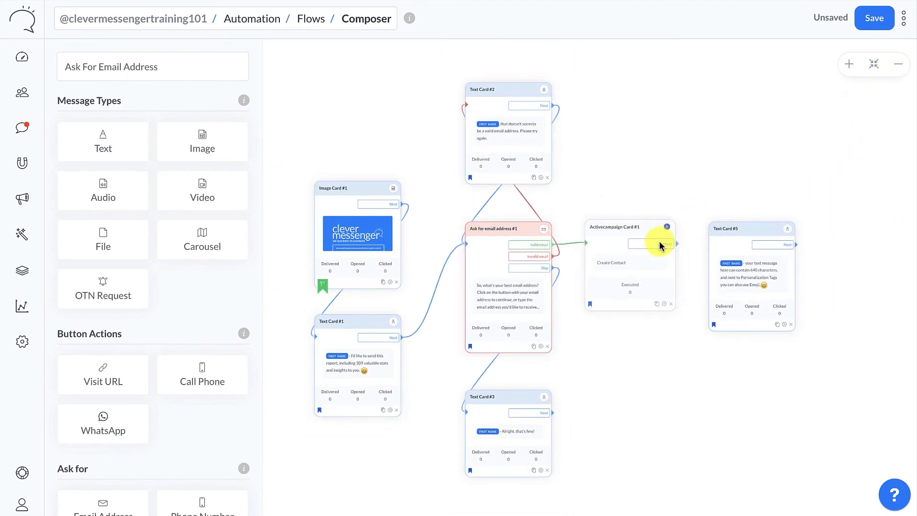
drag(675, 244, 744, 254)
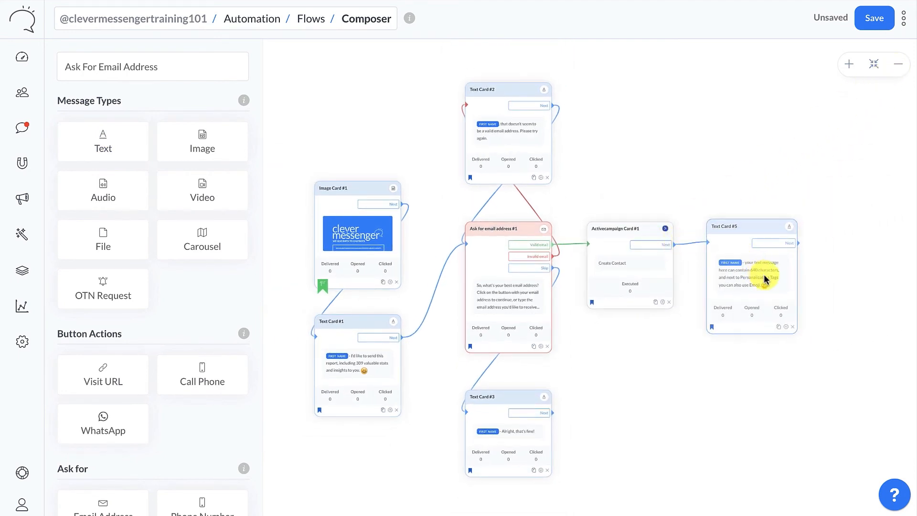
- Replace the new text card's placeholder wording, keeping tag and emoji, with "Thanks for leaving your email address with us. Your FREE PDF will"
click(763, 280)
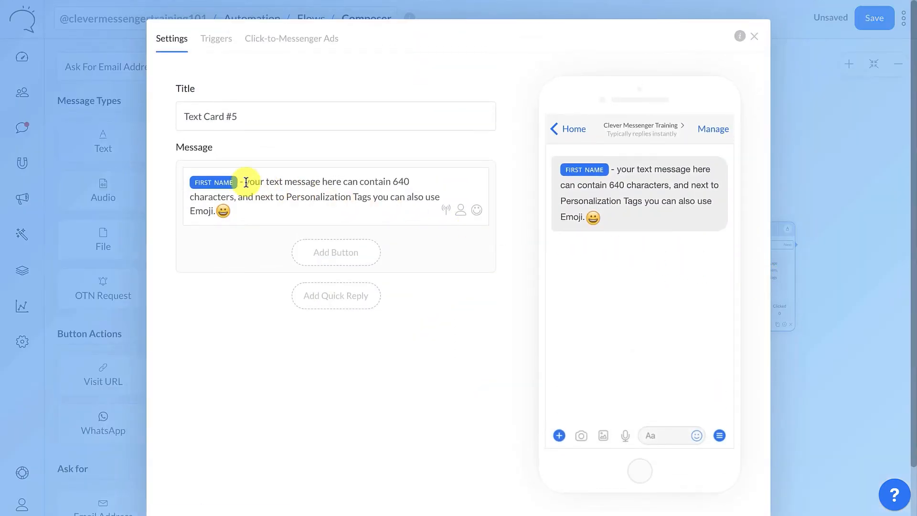
drag(246, 183, 219, 206)
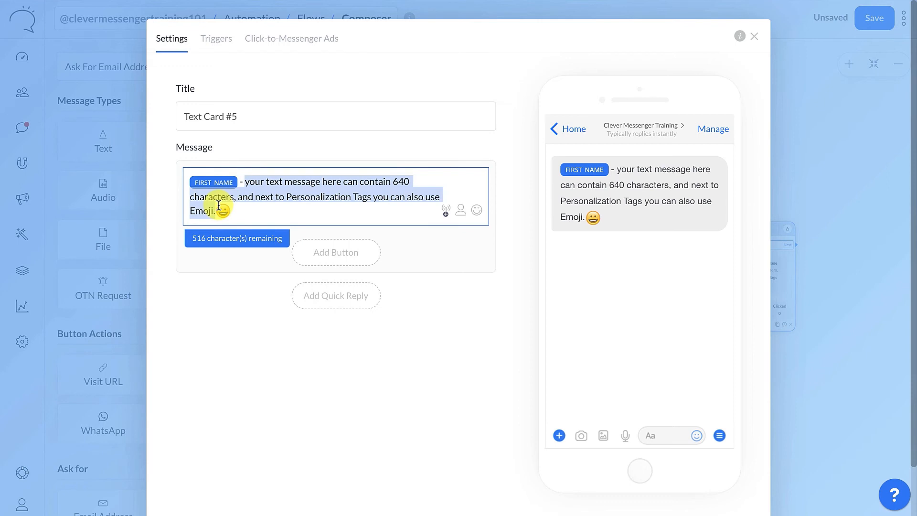
text(Thanks for leaving)
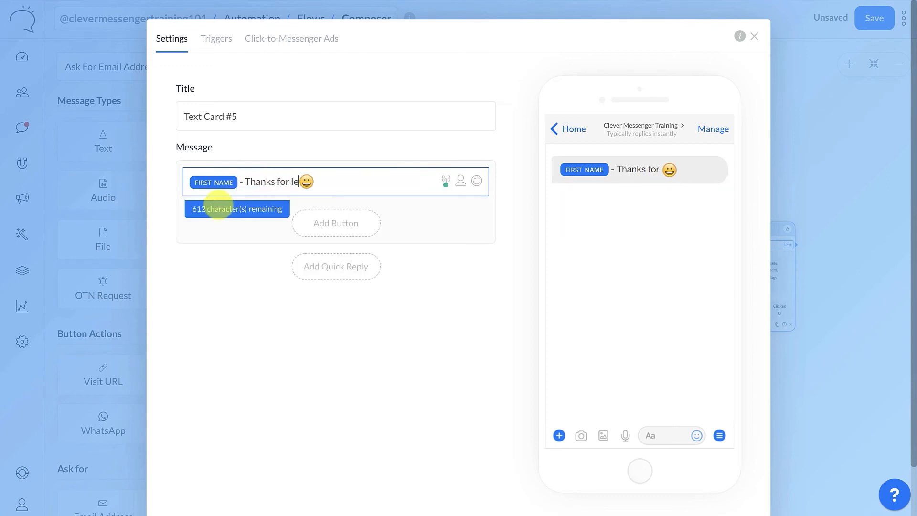
text( your email a)
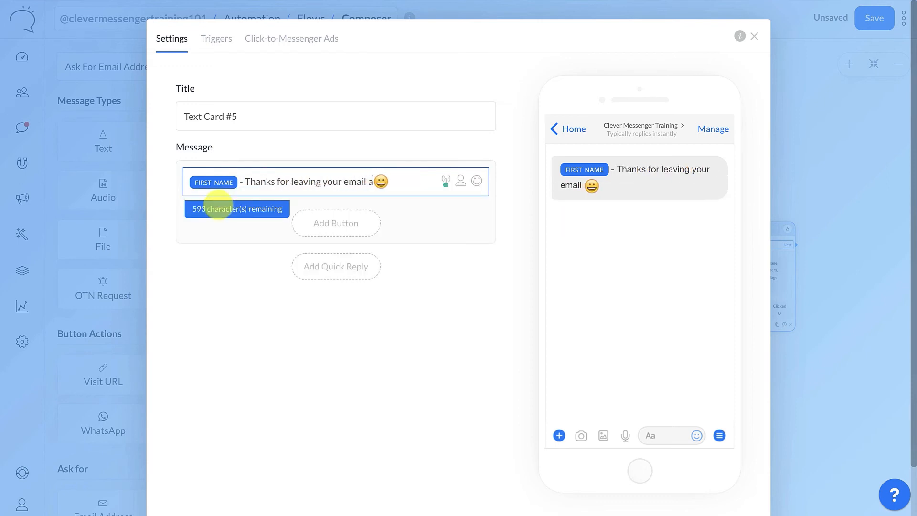
text(ddress wit)
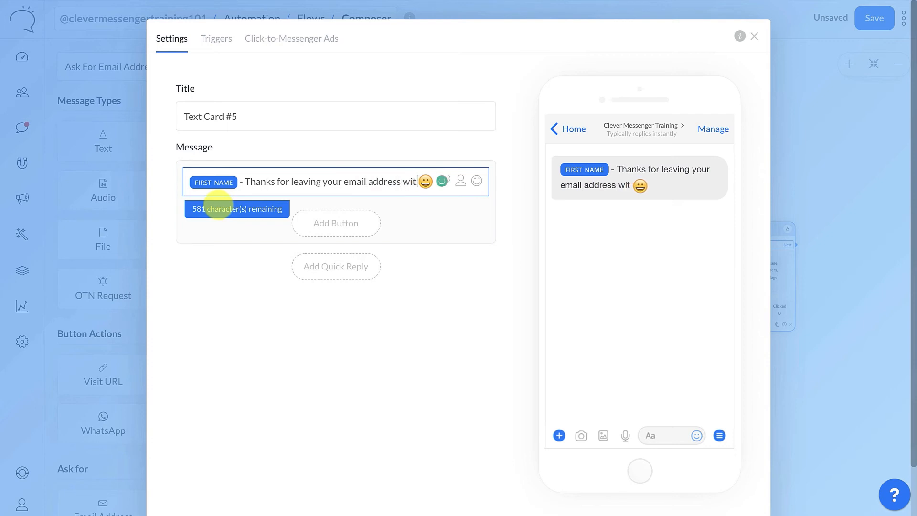
text(h us. Y)
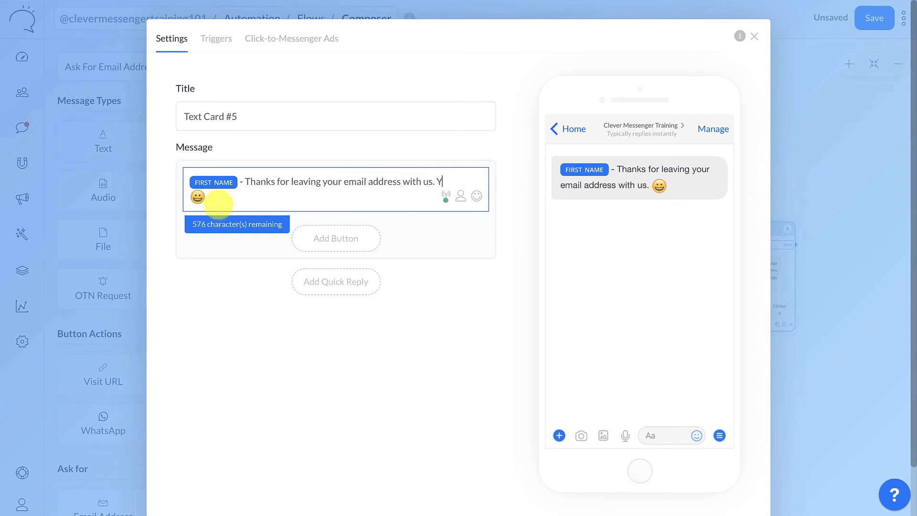
text(our FREE PDF)
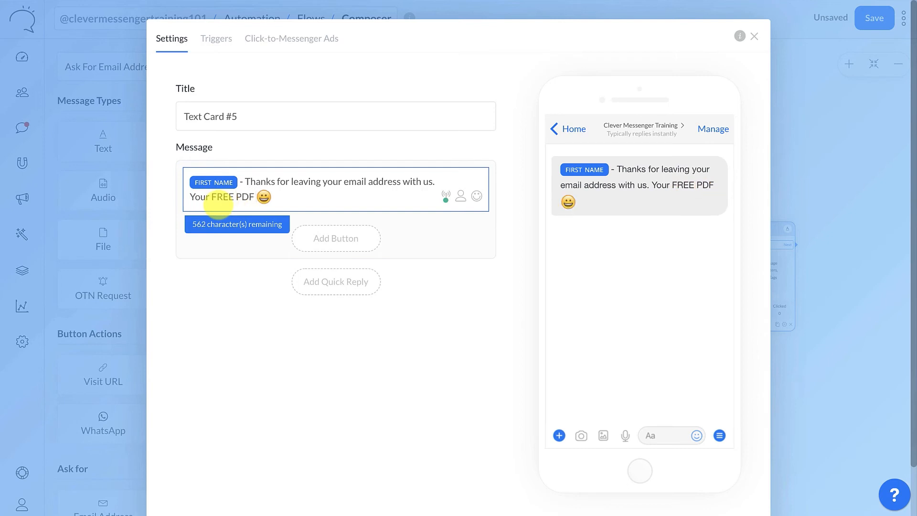
text( will)
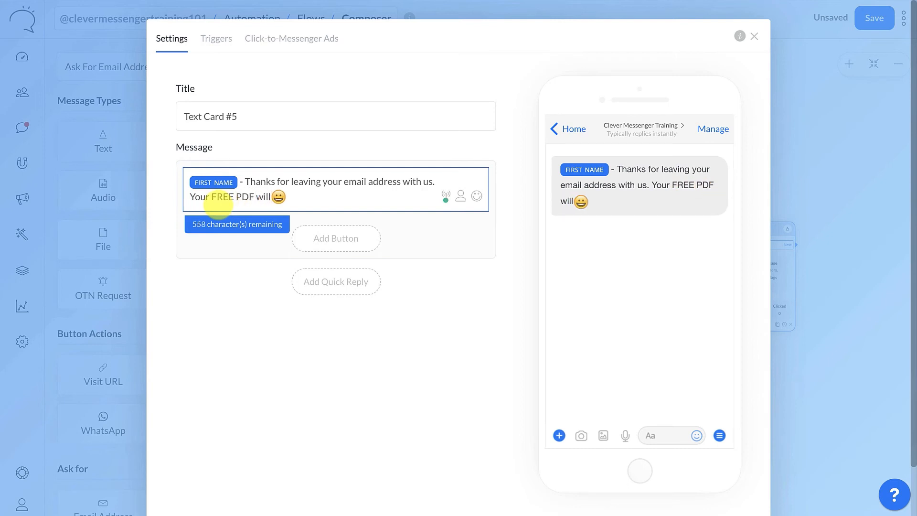
- Reword the message's second sentence to "You can find your FREE PDF in your inbox soon." and save the card
click(210, 200)
text(=)
key(BackSpace)
key(BackSpace)
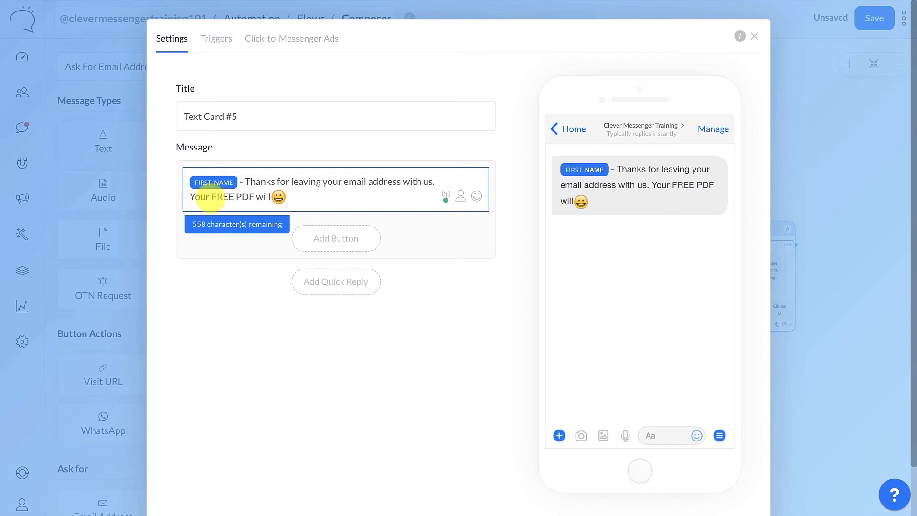
text(can find your)
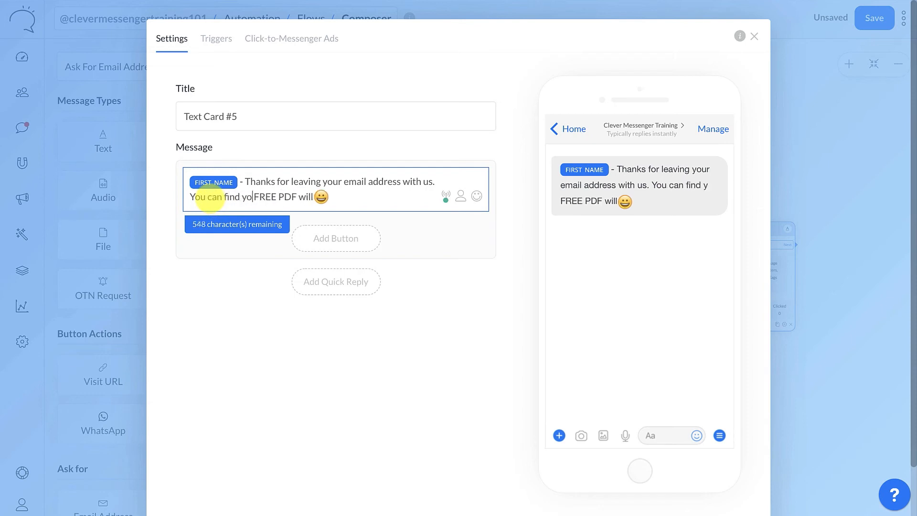
double_click(316, 196)
text(in)
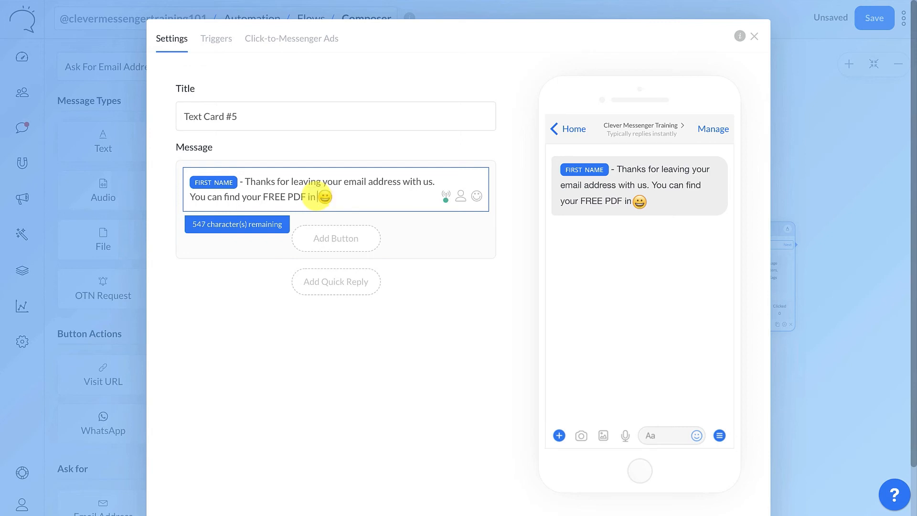
text( your inbox soon.)
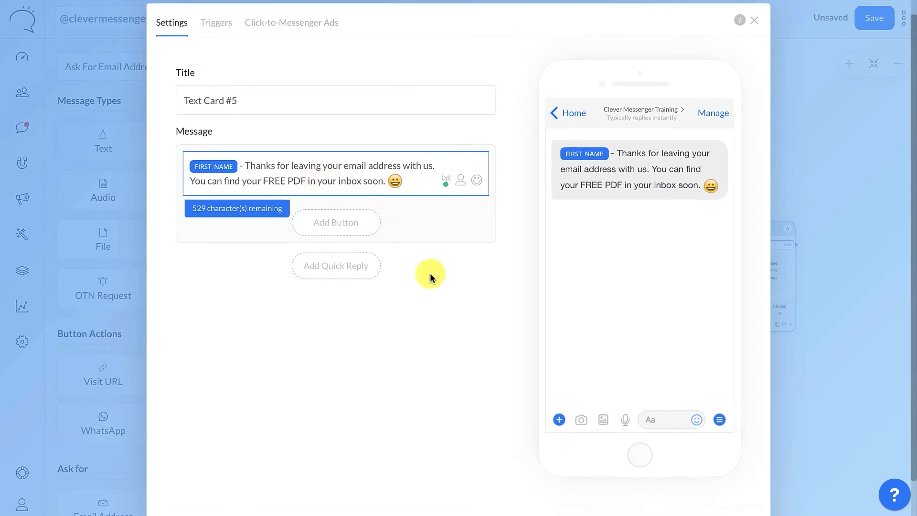
scroll(430, 274, down, 2)
click(740, 484)
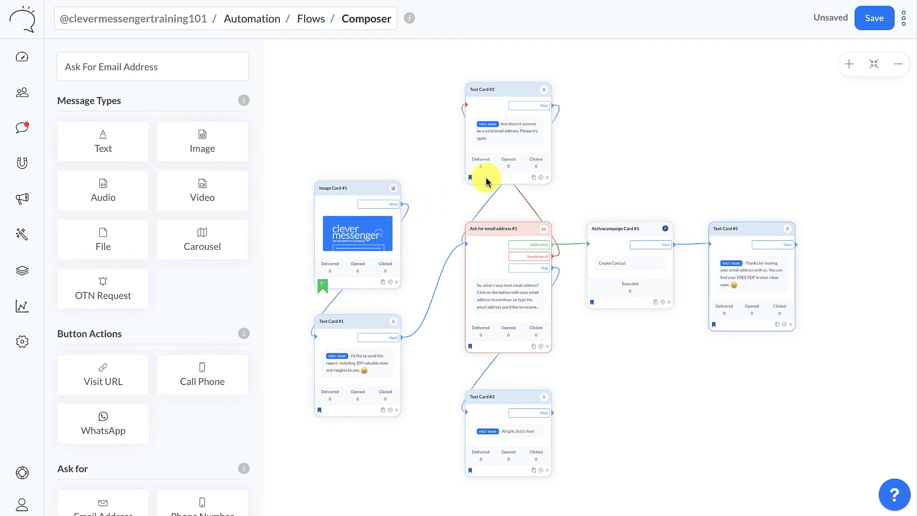
click(875, 23)
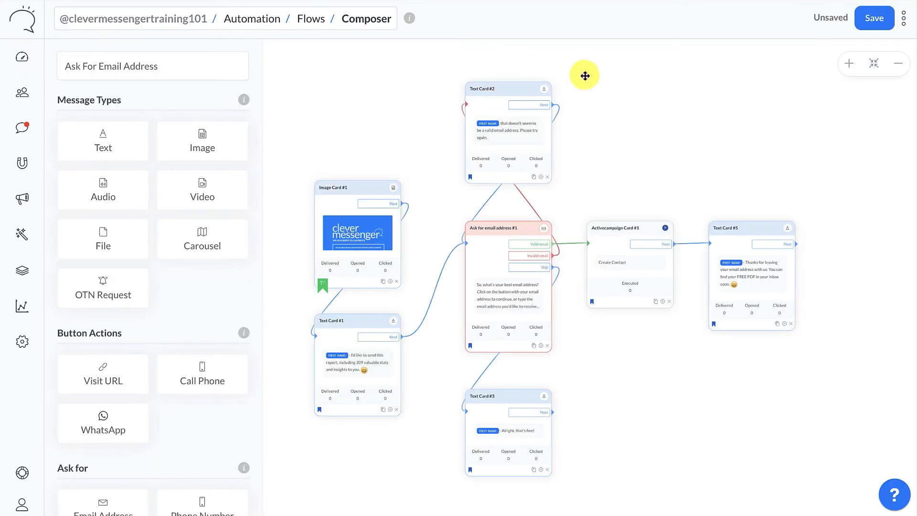
- Change the ActiveCampaign card's action to Add Contact to List, using the Clever Messenger Training list
click(636, 271)
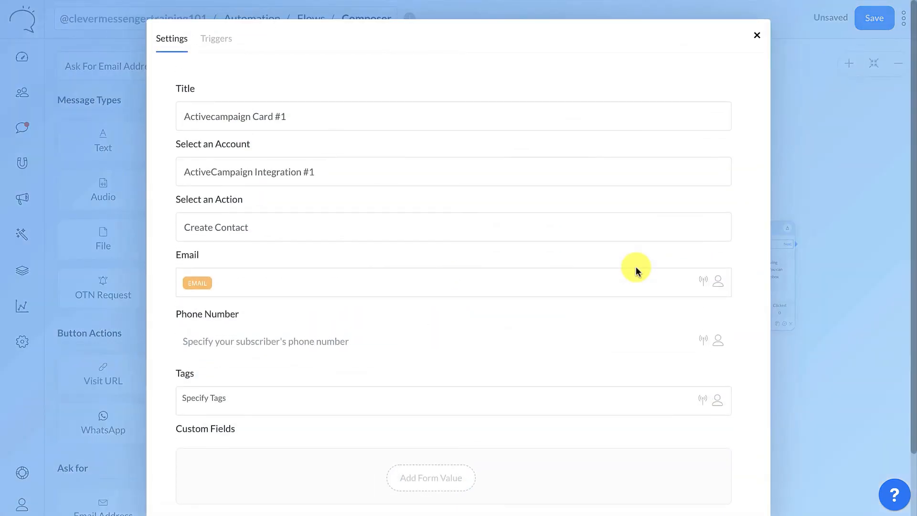
click(257, 229)
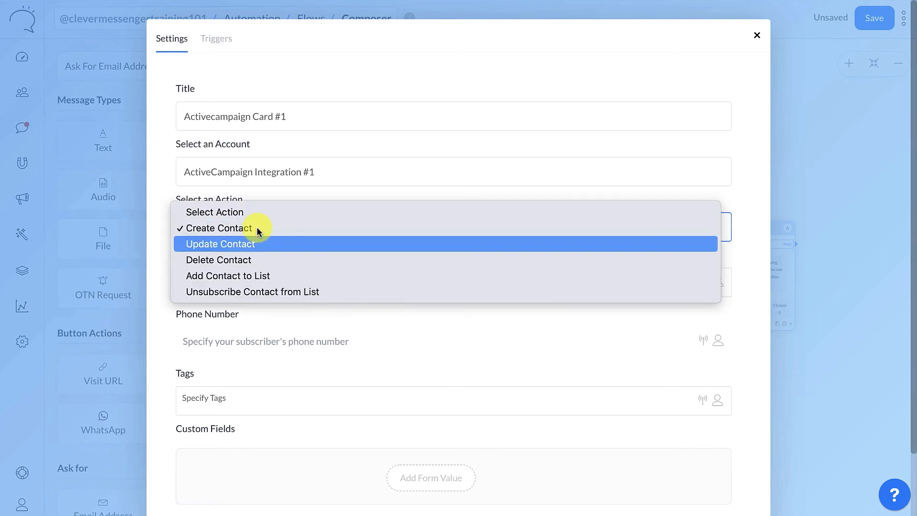
click(279, 276)
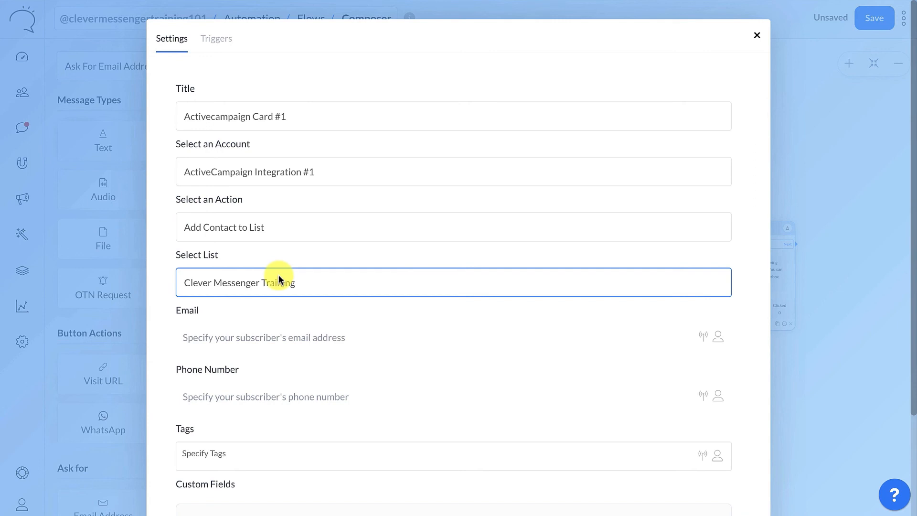
- Fill the ActiveCampaign card's Email field with the Email personalization tag, then save the card and the flow
click(278, 340)
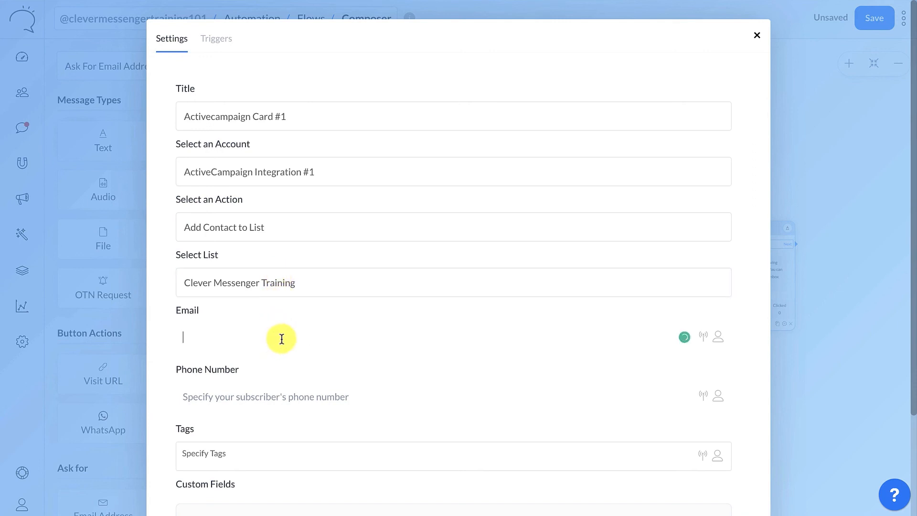
click(718, 337)
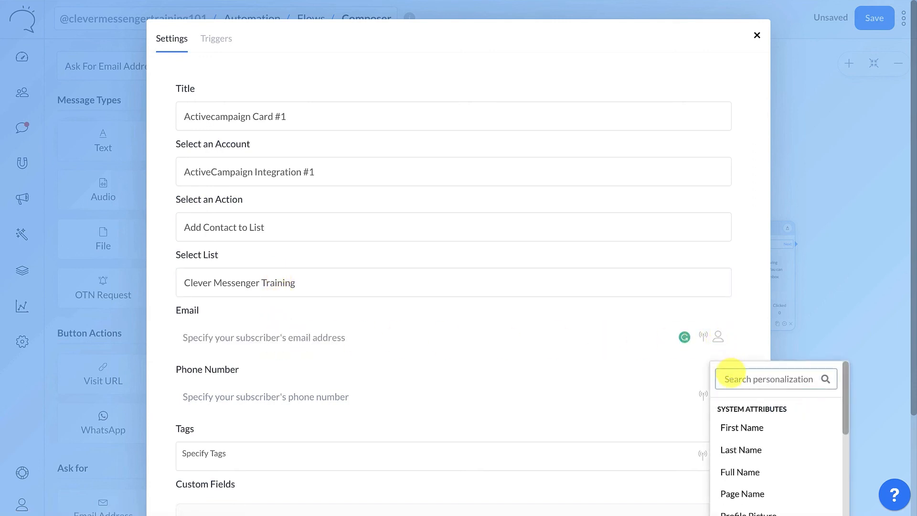
text(email)
click(745, 449)
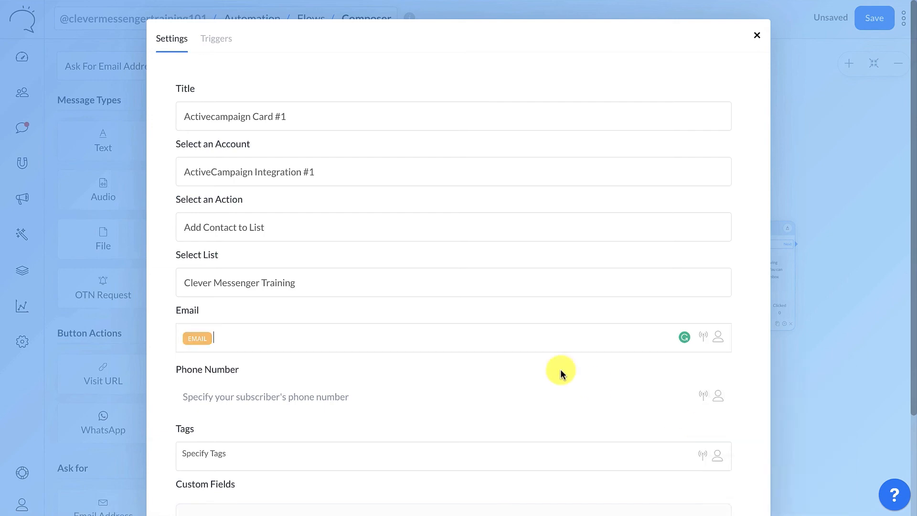
scroll(480, 337, down, 3)
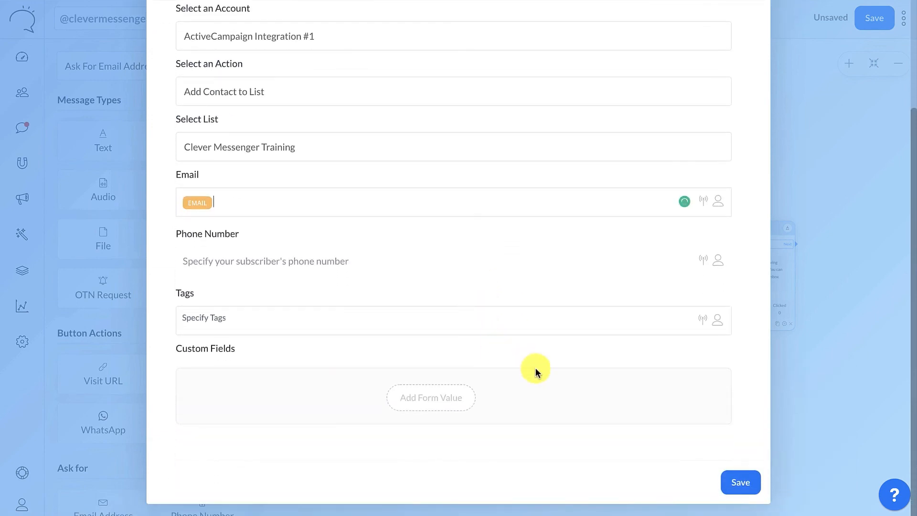
click(743, 482)
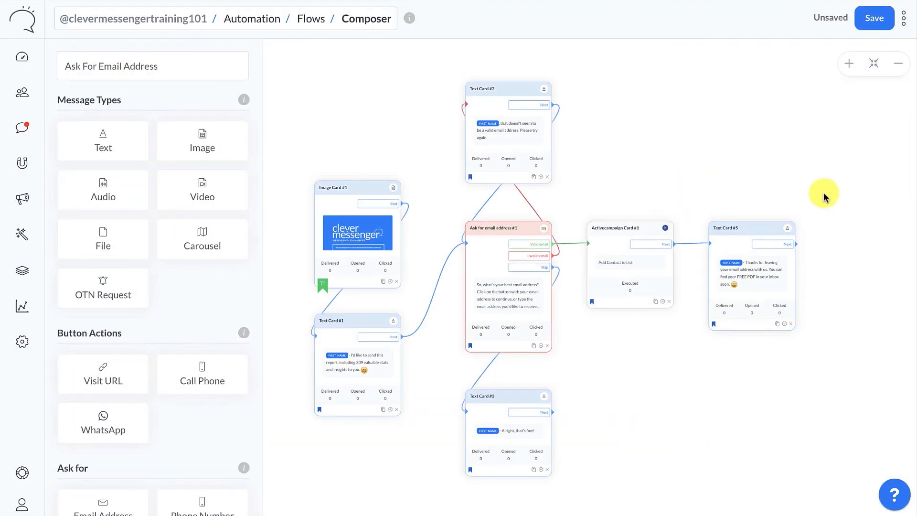
click(877, 18)
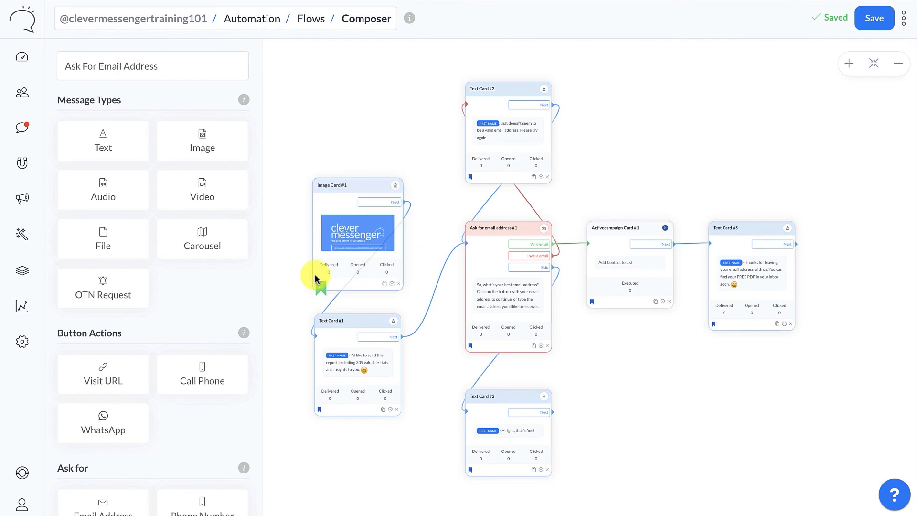
- Open the M.me link from the image card's triggers to start the flow in Messenger
click(354, 237)
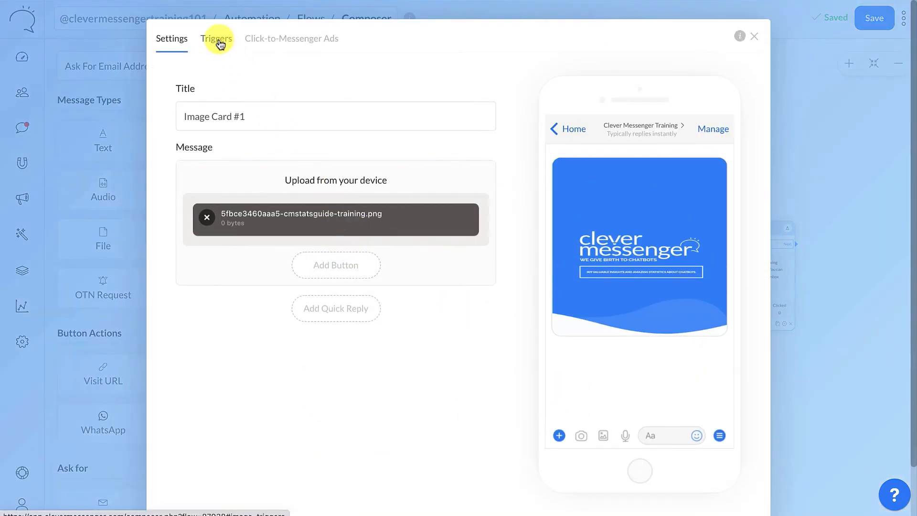
click(219, 42)
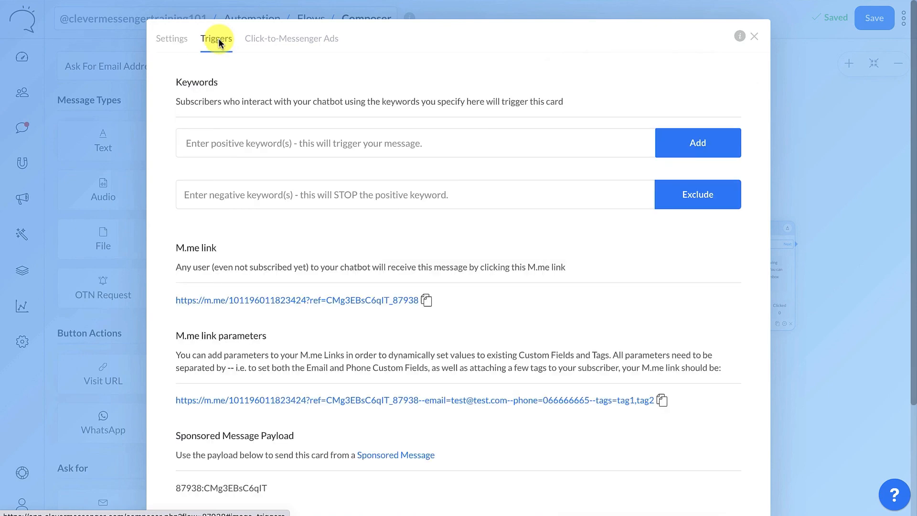
click(344, 305)
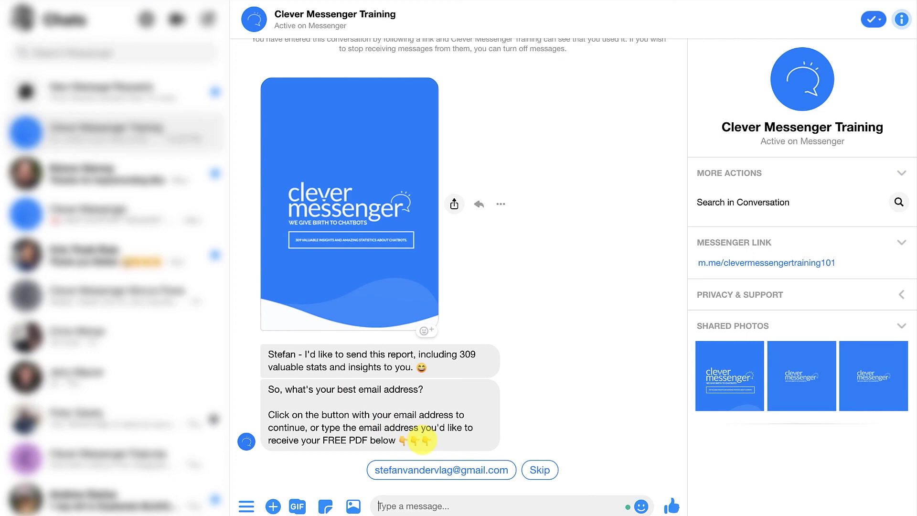
- Test the email question in Messenger with the invalid answer "adasasd", then answer with the suggested email address
text(adasasd)
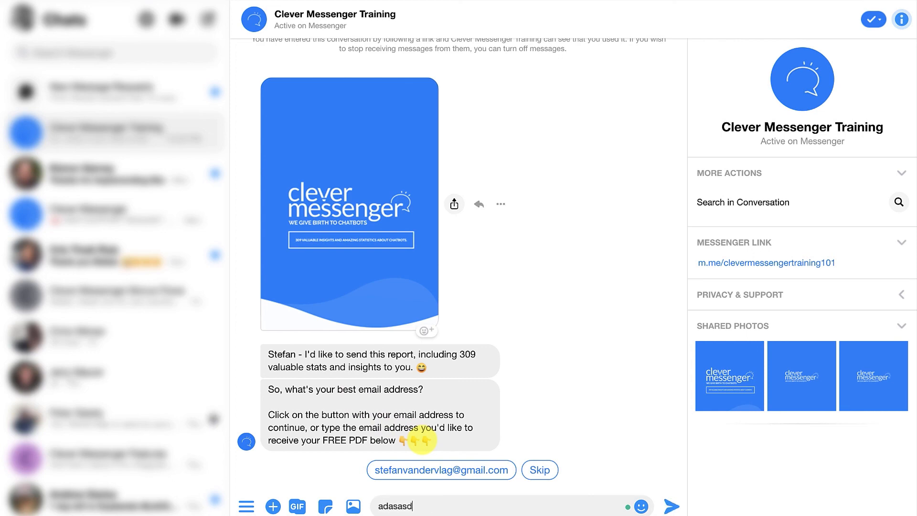
key(Return)
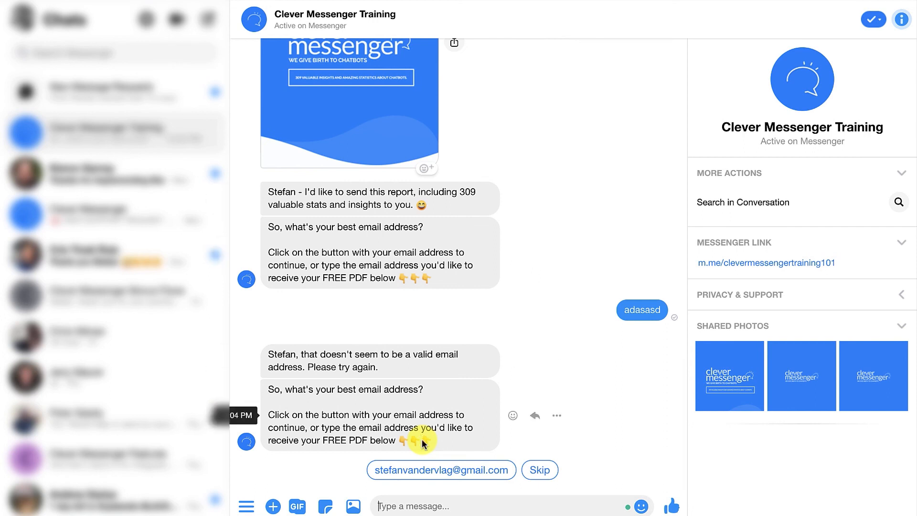
click(442, 471)
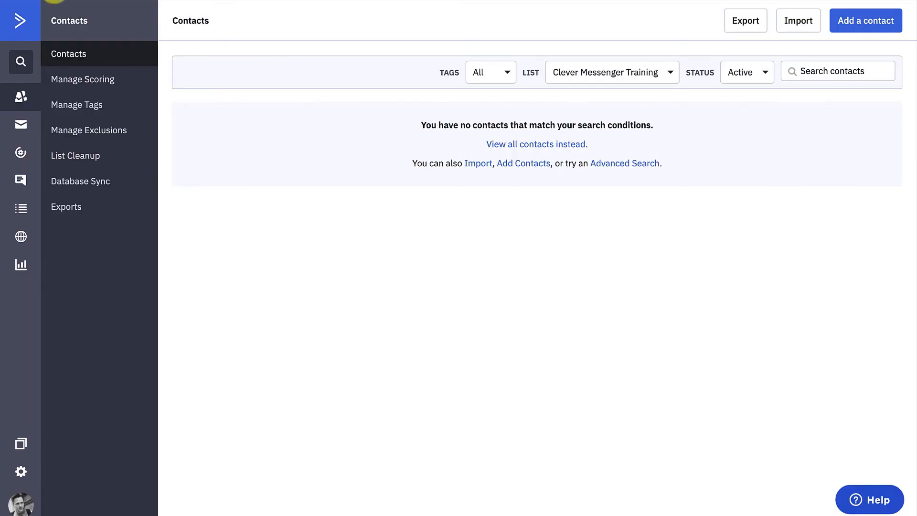
- Check the Clever Messenger Training list's contacts in ActiveCampaign, return to the Clever Messenger composer and close the image card
click(54, 1)
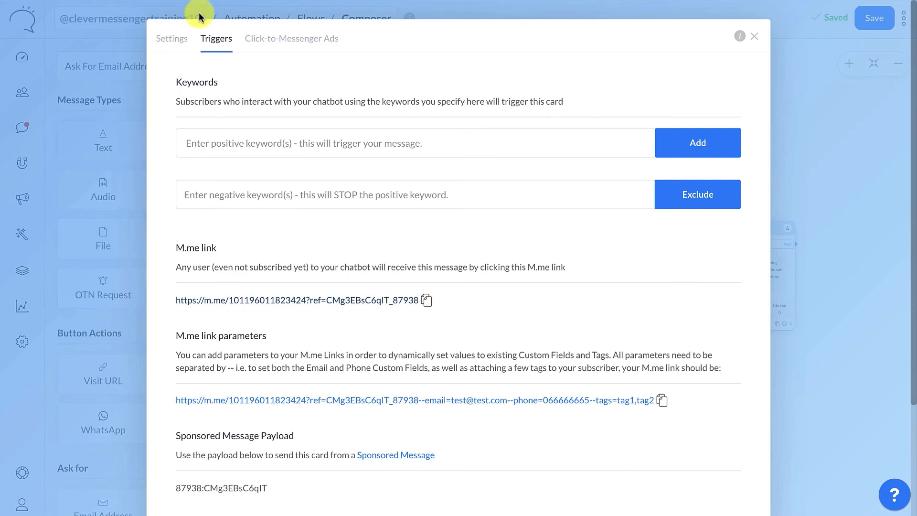
click(755, 36)
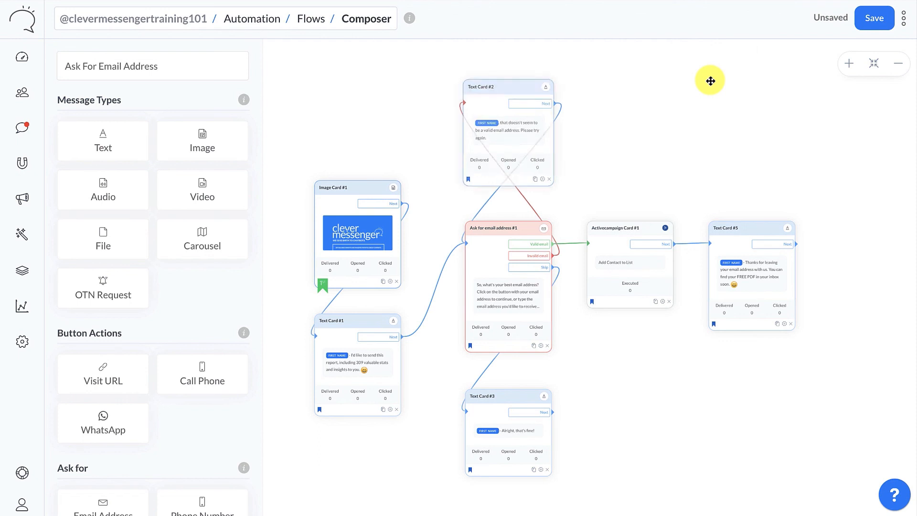
drag(395, 197, 391, 196)
drag(487, 260, 497, 270)
drag(588, 279, 592, 282)
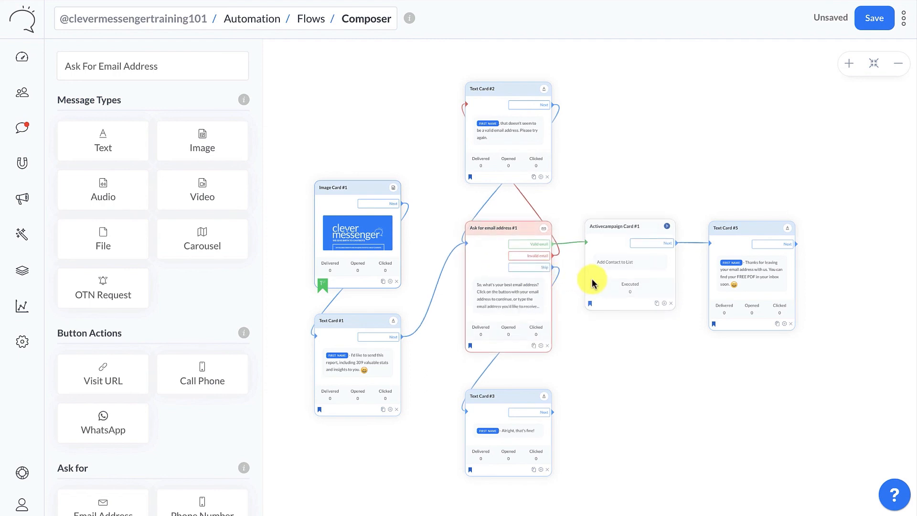
drag(592, 283, 593, 283)
drag(739, 285, 739, 286)
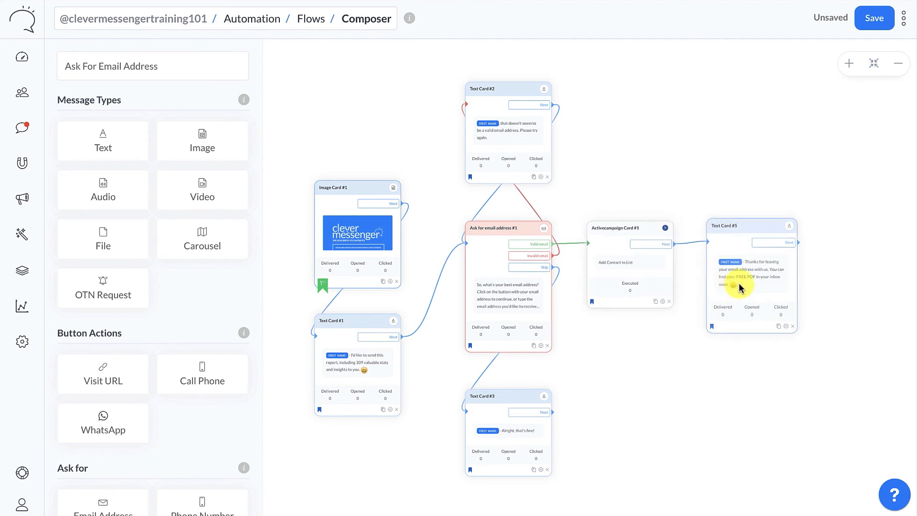